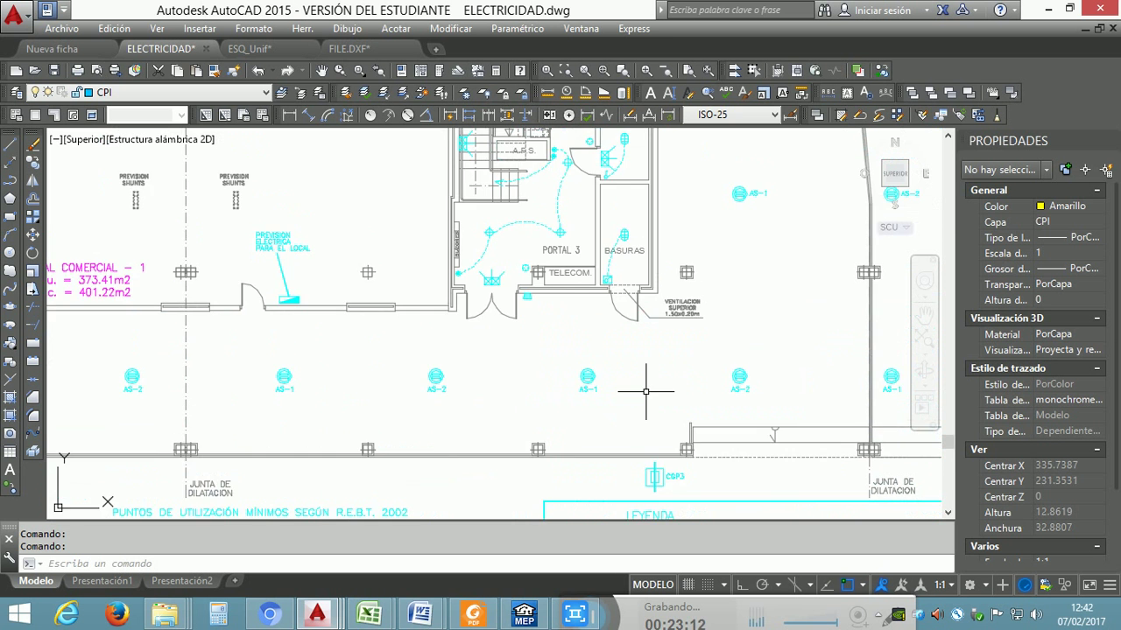
Step: Examine the light points, switches, emergency lights and detectors in the Portal 3 entrance on the ground-floor plan
{"action": "middle_click_drag", "start_coordinate": [610, 366], "coordinate": [607, 468]}
{"action": "scroll", "coordinate": [592, 436], "scroll_direction": "up", "scroll_amount": 2}
{"action": "middle_click_drag", "start_coordinate": [567, 417], "coordinate": [583, 484]}
{"action": "middle_click_drag", "start_coordinate": [437, 398], "coordinate": [433, 431]}
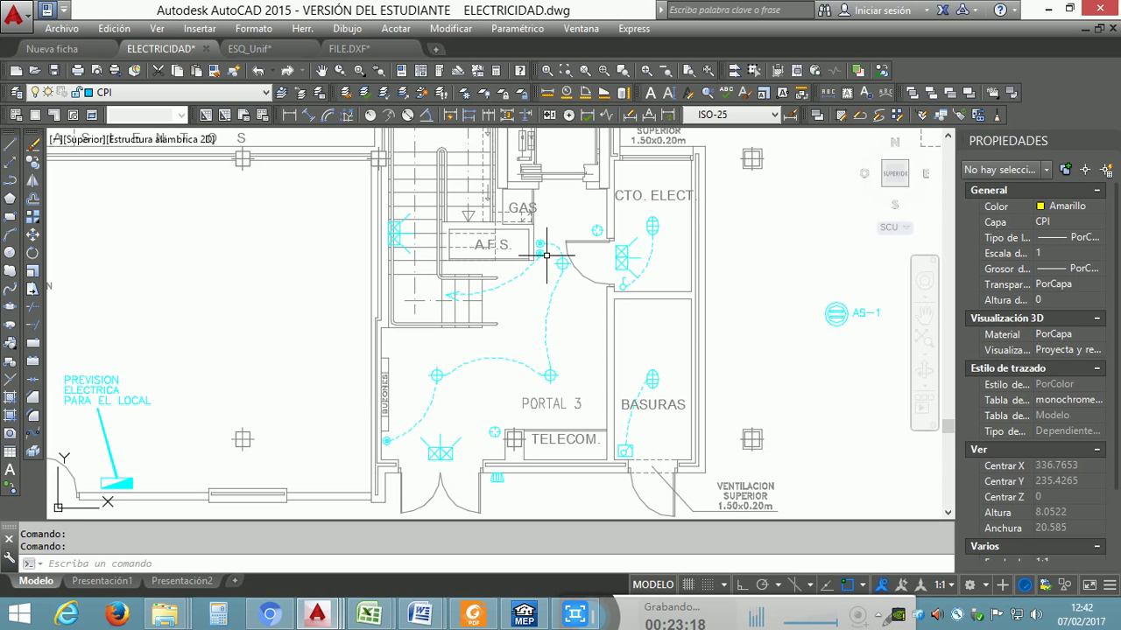
{"action": "mouse_move", "coordinate": [542, 255]}
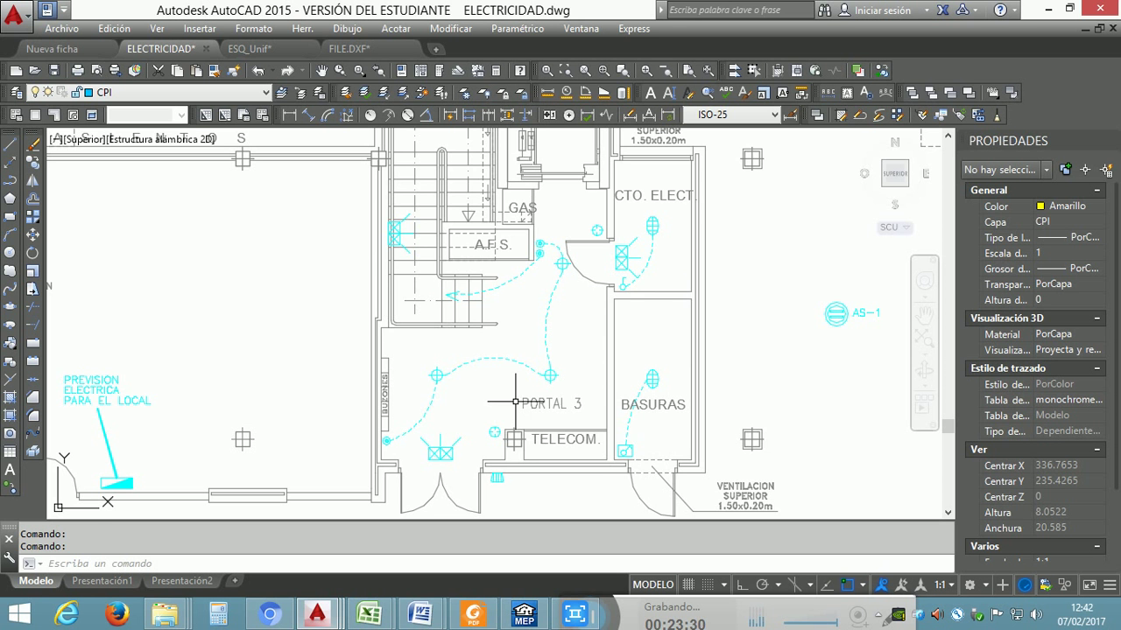
{"action": "middle_click_drag", "start_coordinate": [570, 351], "coordinate": [546, 426]}
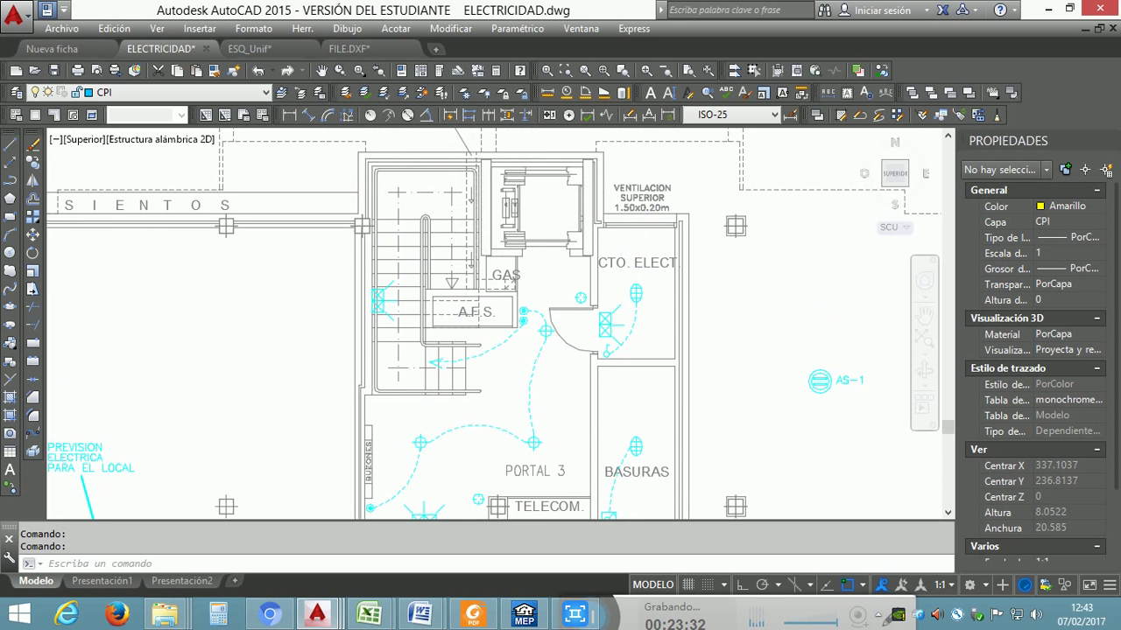
Step: Examine the Portal 3 landing on the typical floor plan, ending at the doorbell symbol beside dwelling I's entrance
{"action": "scroll", "coordinate": [788, 299], "scroll_direction": "down", "scroll_amount": 5}
{"action": "scroll", "coordinate": [778, 300], "scroll_direction": "down", "scroll_amount": 3}
{"action": "middle_click_drag", "start_coordinate": [643, 300], "coordinate": [903, 299]}
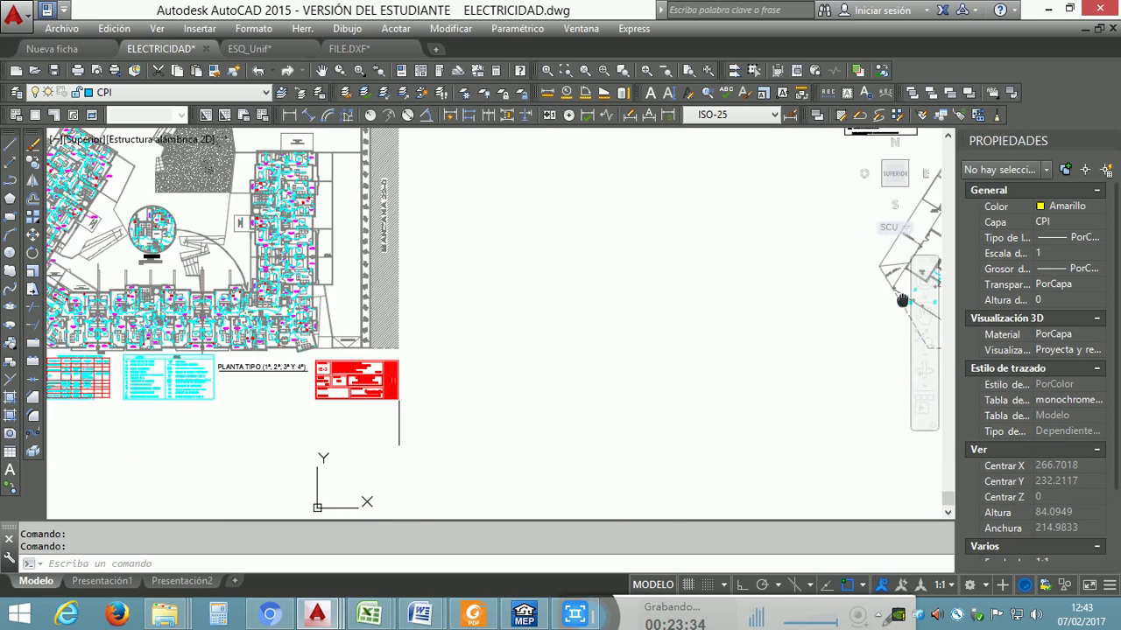
{"action": "middle_click_drag", "start_coordinate": [569, 300], "coordinate": [916, 303]}
{"action": "scroll", "coordinate": [509, 315], "scroll_direction": "up", "scroll_amount": 5}
{"action": "middle_click_drag", "start_coordinate": [454, 310], "coordinate": [668, 319]}
{"action": "mouse_move", "coordinate": [578, 320]}
{"action": "middle_mouse_down"}
{"action": "mouse_move", "coordinate": [751, 316]}
{"action": "mouse_move", "coordinate": [488, 338]}
{"action": "middle_mouse_up"}
{"action": "scroll", "coordinate": [748, 321], "scroll_direction": "up", "scroll_amount": 3}
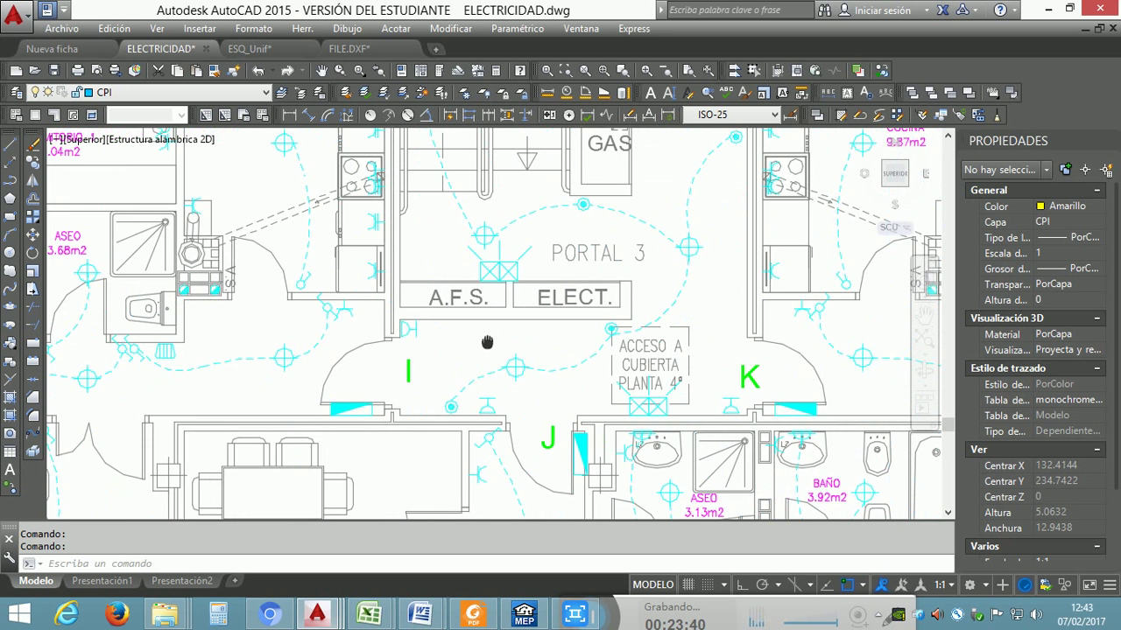
{"action": "scroll", "coordinate": [407, 334], "scroll_direction": "up", "scroll_amount": 2}
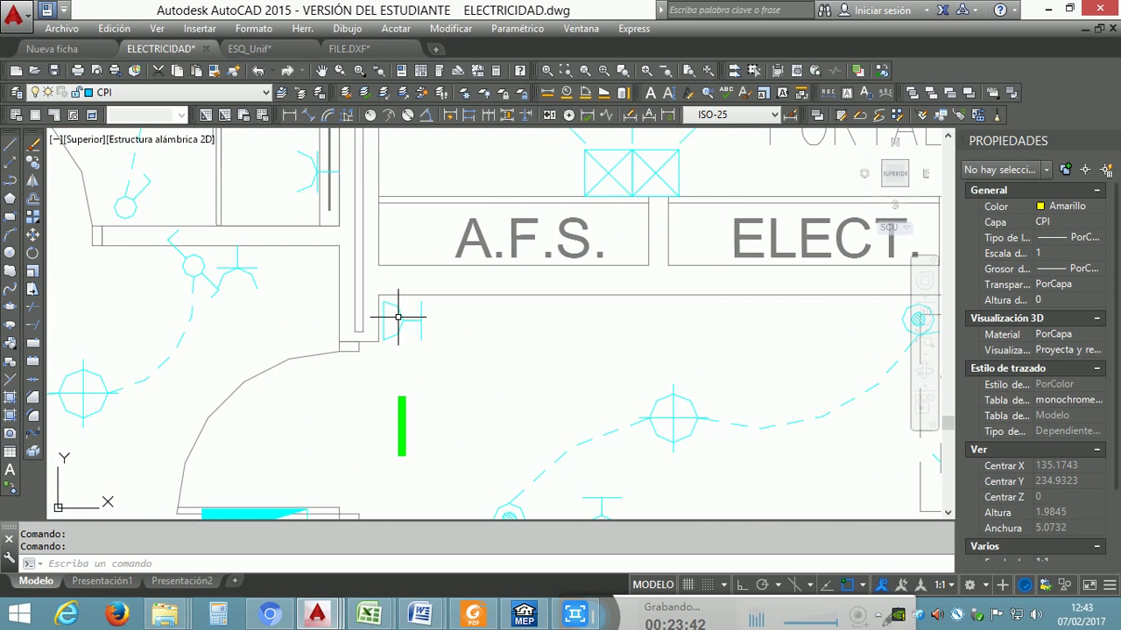
Step: Inspect the electrical panel behind dwelling I's entrance door and look up its symbol in the legend below the plan
{"action": "scroll", "coordinate": [394, 317], "scroll_direction": "down", "scroll_amount": 2}
{"action": "mouse_move", "coordinate": [394, 318]}
{"action": "middle_mouse_down"}
{"action": "mouse_move", "coordinate": [569, 331]}
{"action": "mouse_move", "coordinate": [587, 318]}
{"action": "middle_mouse_up"}
{"action": "scroll", "coordinate": [585, 321], "scroll_direction": "down", "scroll_amount": 2}
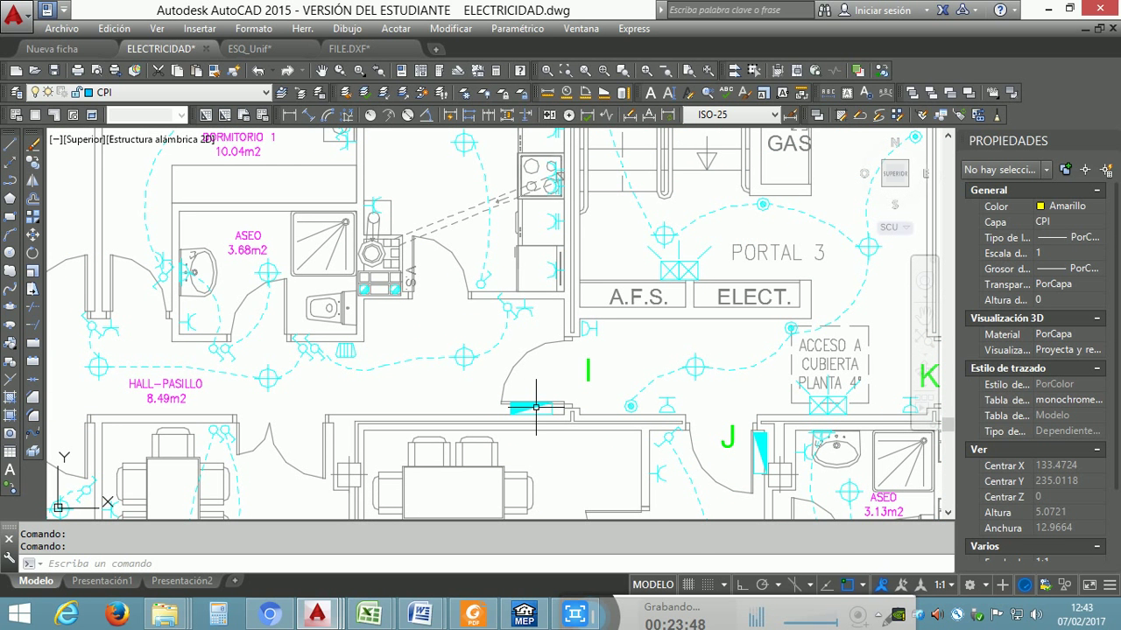
{"action": "mouse_move", "coordinate": [536, 407]}
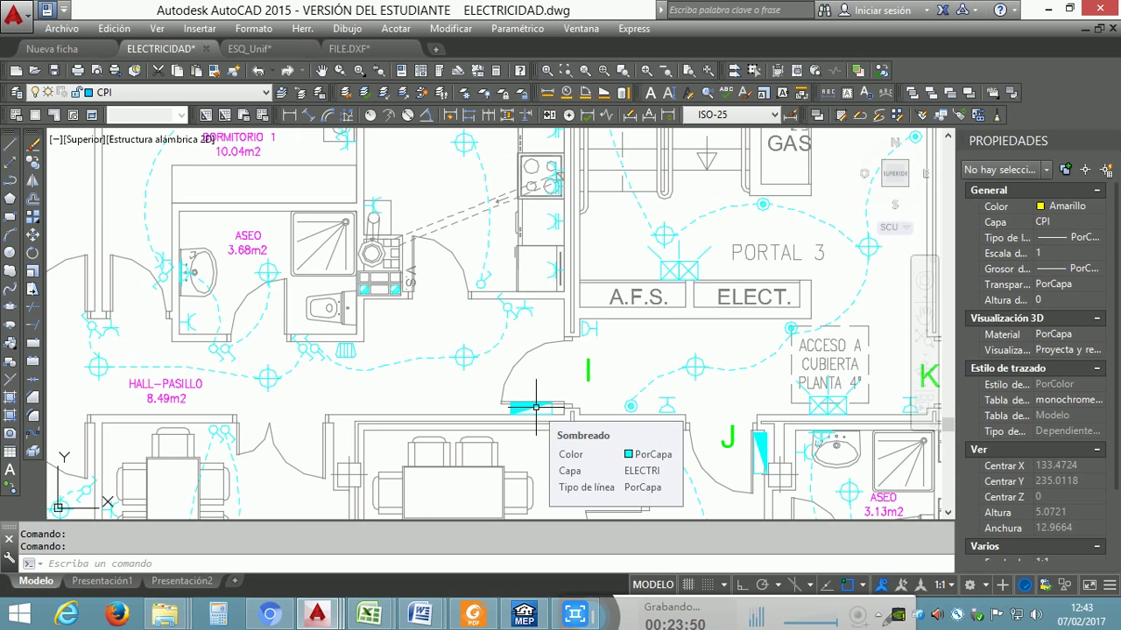
{"action": "scroll", "coordinate": [536, 396], "scroll_direction": "down", "scroll_amount": 4}
{"action": "middle_click_drag", "start_coordinate": [535, 397], "coordinate": [526, 169]}
{"action": "middle_click_drag", "start_coordinate": [619, 406], "coordinate": [604, 232]}
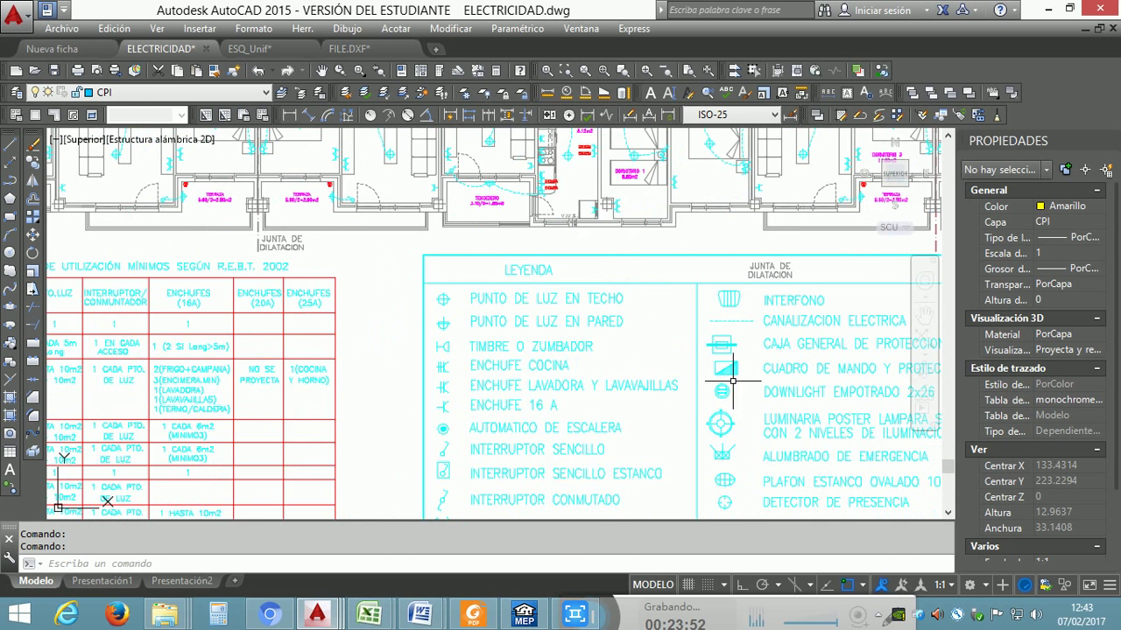
{"action": "middle_click_drag", "start_coordinate": [733, 381], "coordinate": [619, 297]}
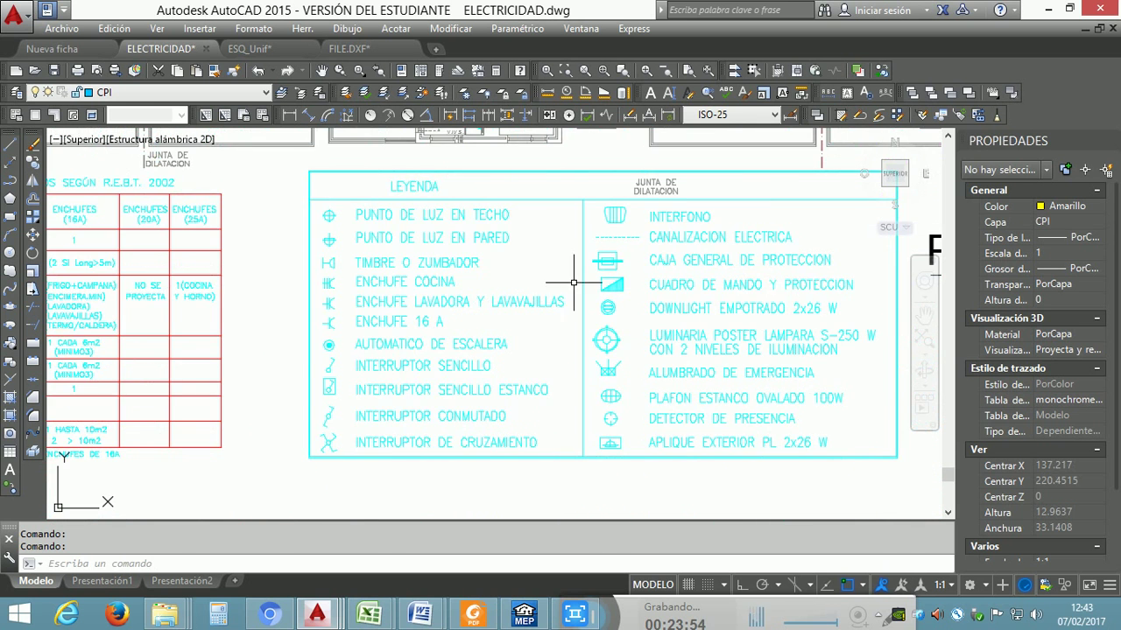
Step: Examine the switch, socket and light points in dwelling I's hall, next to the entrance door
{"action": "middle_click_drag", "start_coordinate": [536, 217], "coordinate": [698, 470]}
{"action": "middle_click_drag", "start_coordinate": [555, 346], "coordinate": [668, 408]}
{"action": "middle_click_drag", "start_coordinate": [526, 204], "coordinate": [548, 281]}
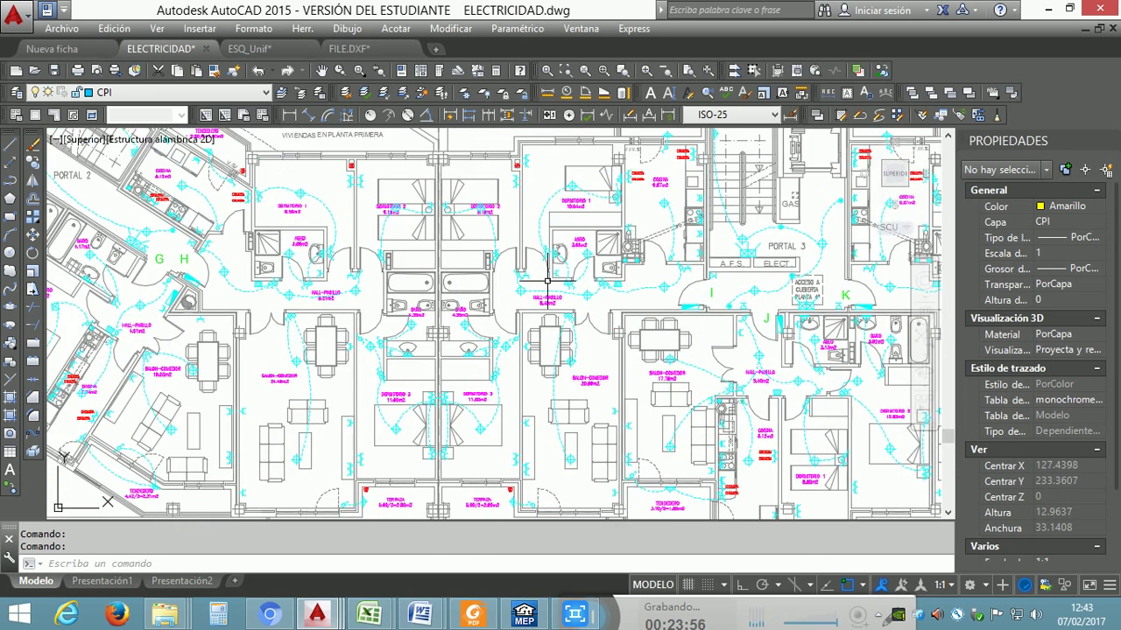
{"action": "scroll", "coordinate": [675, 295], "scroll_direction": "up", "scroll_amount": 4}
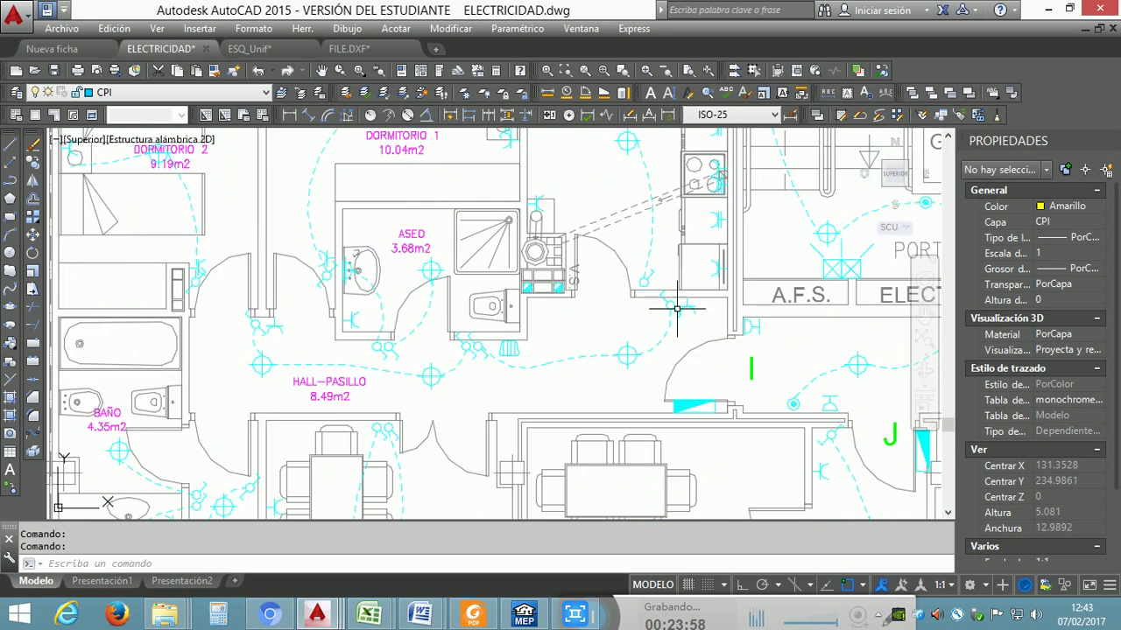
{"action": "scroll", "coordinate": [675, 306], "scroll_direction": "up", "scroll_amount": 2}
{"action": "scroll", "coordinate": [675, 308], "scroll_direction": "up", "scroll_amount": 3}
{"action": "scroll", "coordinate": [695, 312], "scroll_direction": "down", "scroll_amount": 3}
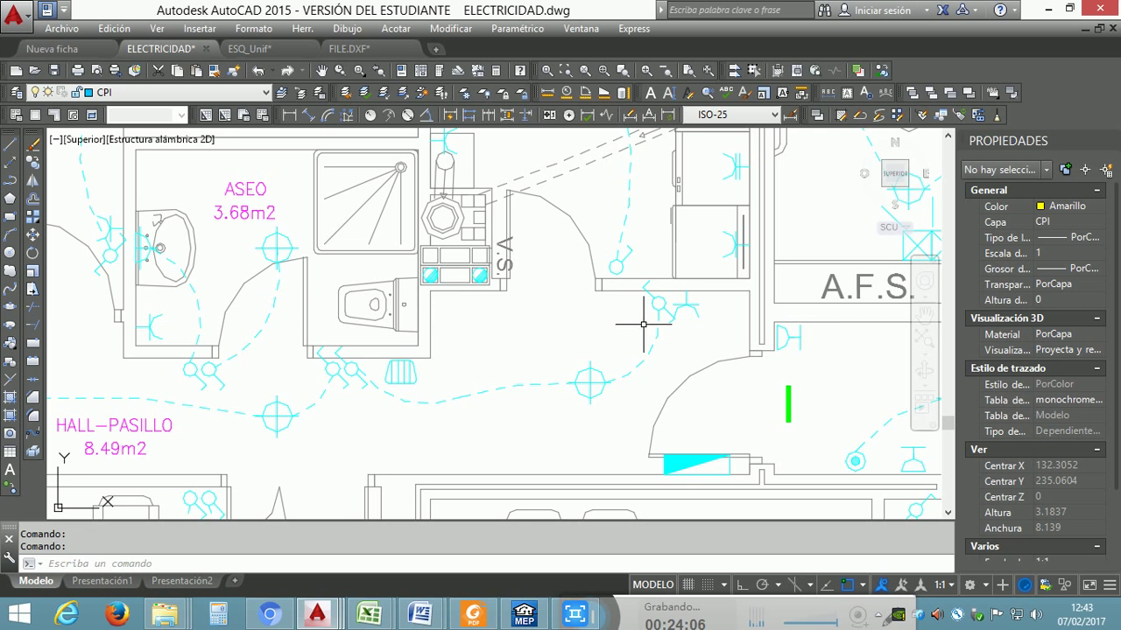
{"action": "scroll", "coordinate": [605, 332], "scroll_direction": "down", "scroll_amount": 6}
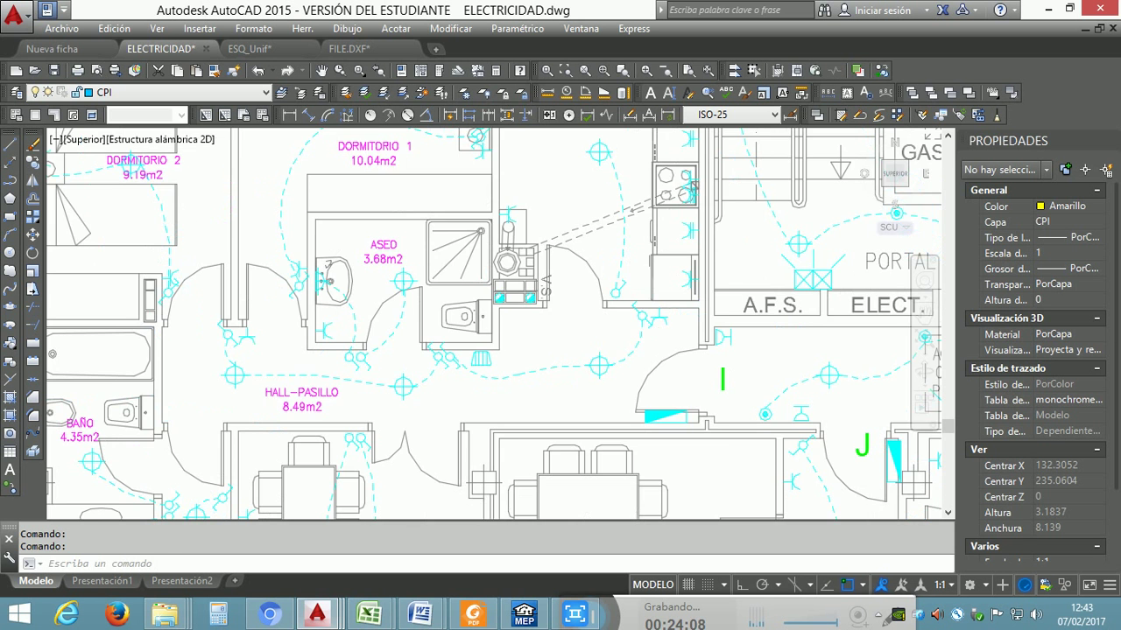
Step: Look up the single, two-way and crossing switch symbols in the legend
{"action": "middle_click_drag", "start_coordinate": [550, 339], "coordinate": [481, 147]}
{"action": "middle_click_drag", "start_coordinate": [554, 399], "coordinate": [531, 134]}
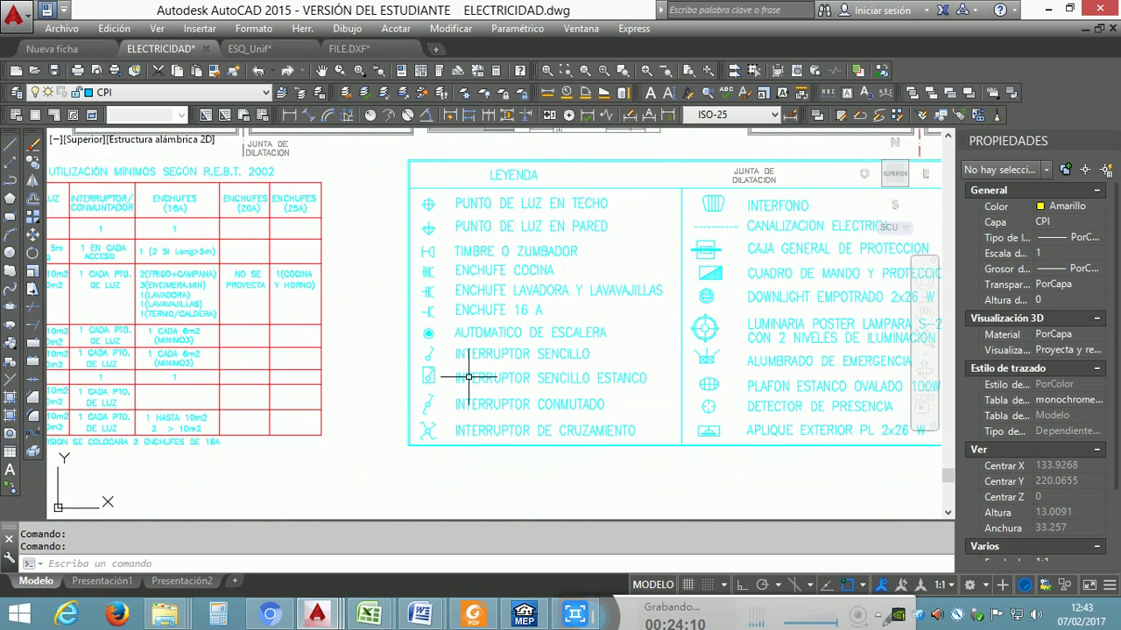
{"action": "scroll", "coordinate": [466, 421], "scroll_direction": "up", "scroll_amount": 2}
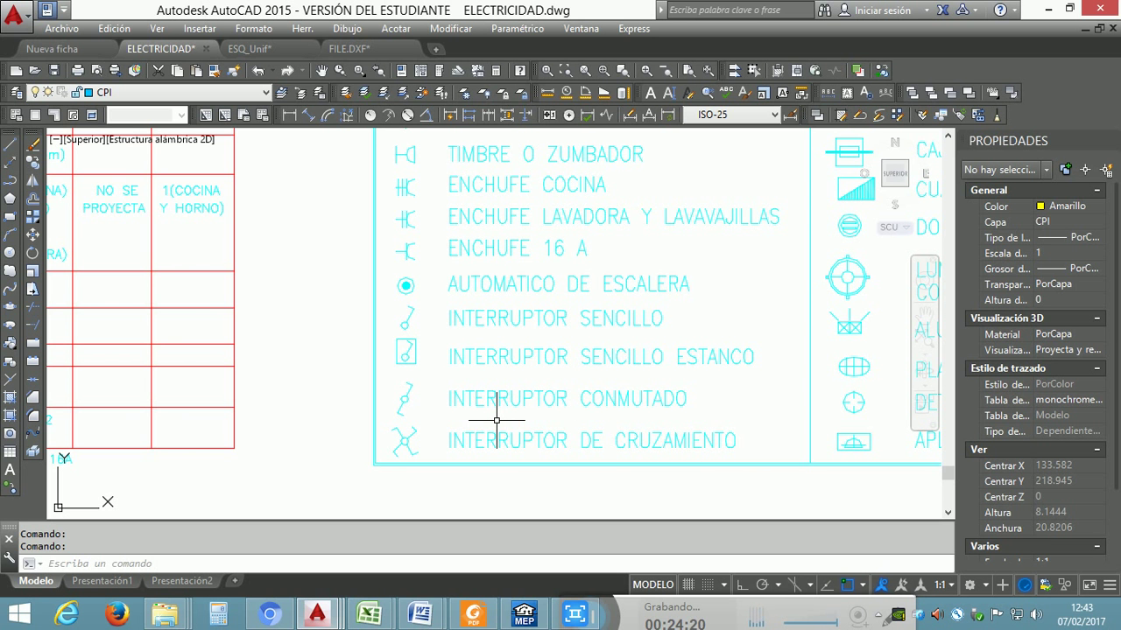
Step: Examine the socket symbols in dwelling I's 9.87 m2 kitchen, from the appliances and hob to the worktop sockets marked ENCIMERA
{"action": "scroll", "coordinate": [497, 420], "scroll_direction": "down", "scroll_amount": 4}
{"action": "mouse_move", "coordinate": [481, 372]}
{"action": "middle_mouse_down"}
{"action": "mouse_move", "coordinate": [482, 431]}
{"action": "mouse_move", "coordinate": [457, 526]}
{"action": "middle_mouse_up"}
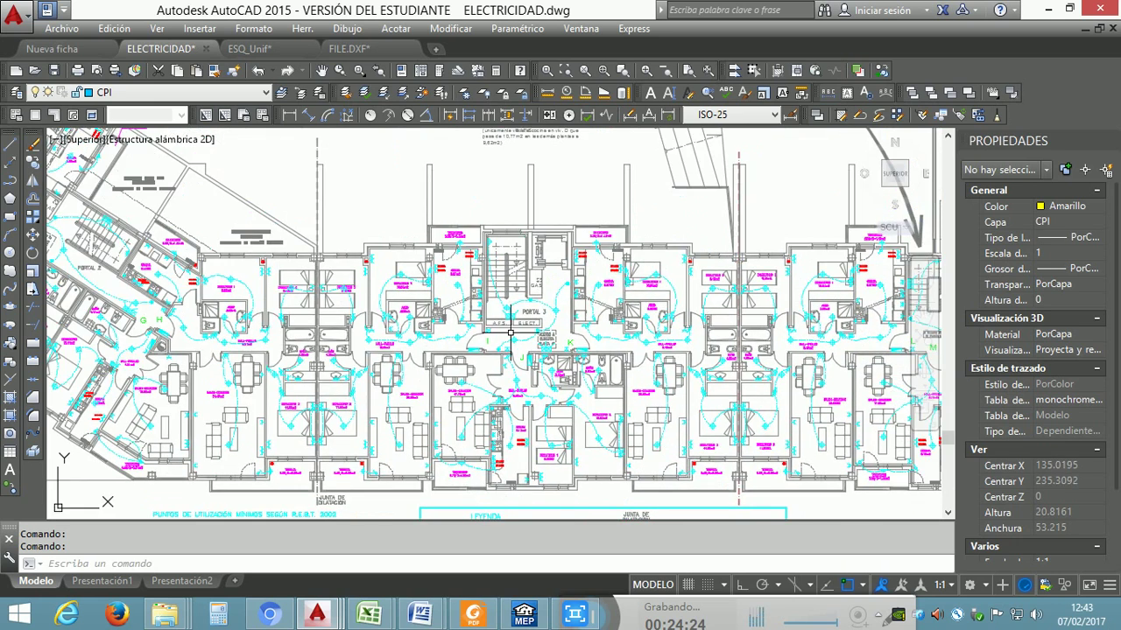
{"action": "scroll", "coordinate": [511, 333], "scroll_direction": "up", "scroll_amount": 8}
{"action": "mouse_move", "coordinate": [458, 313]}
{"action": "middle_mouse_down"}
{"action": "mouse_move", "coordinate": [490, 325]}
{"action": "mouse_move", "coordinate": [467, 400]}
{"action": "middle_mouse_up"}
{"action": "scroll", "coordinate": [499, 322], "scroll_direction": "up", "scroll_amount": 1}
{"action": "scroll", "coordinate": [498, 323], "scroll_direction": "up", "scroll_amount": 3}
{"action": "scroll", "coordinate": [473, 390], "scroll_direction": "up", "scroll_amount": 2}
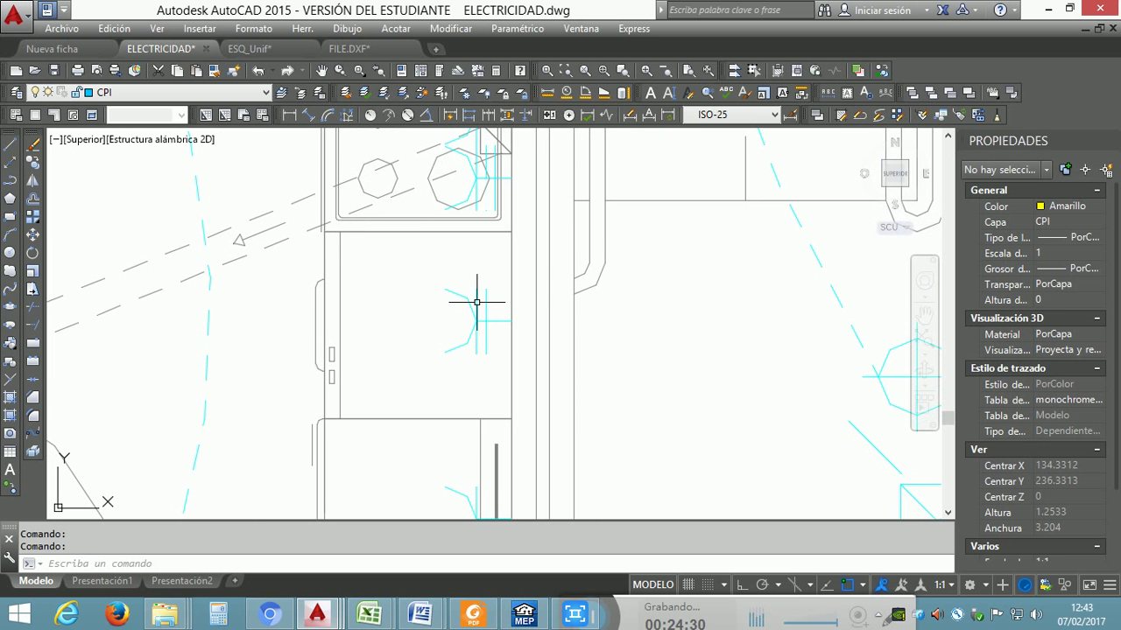
{"action": "scroll", "coordinate": [481, 320], "scroll_direction": "down", "scroll_amount": 2}
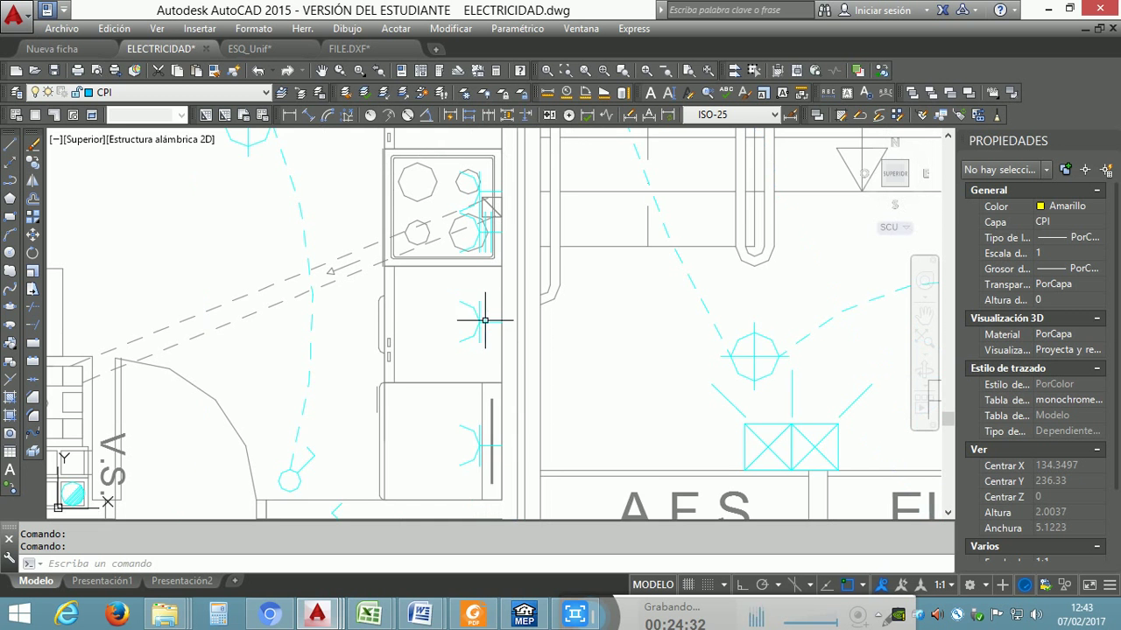
{"action": "middle_click_drag", "start_coordinate": [485, 321], "coordinate": [505, 301]}
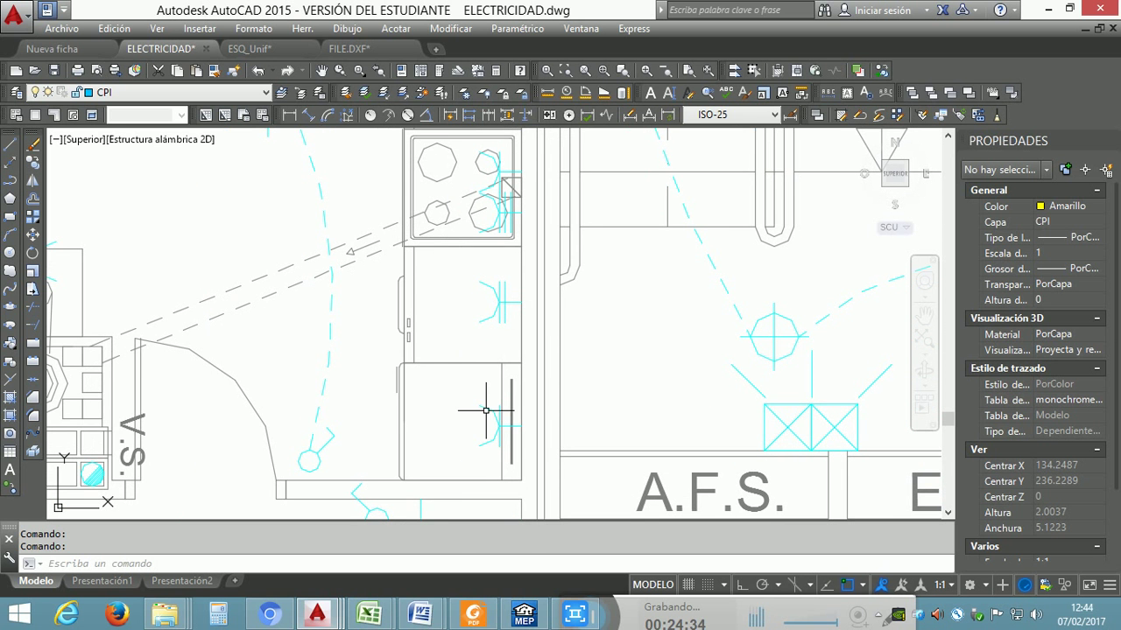
{"action": "mouse_move", "coordinate": [493, 349]}
{"action": "middle_mouse_down"}
{"action": "mouse_move", "coordinate": [515, 500]}
{"action": "mouse_move", "coordinate": [520, 368]}
{"action": "mouse_move", "coordinate": [543, 448]}
{"action": "middle_mouse_up"}
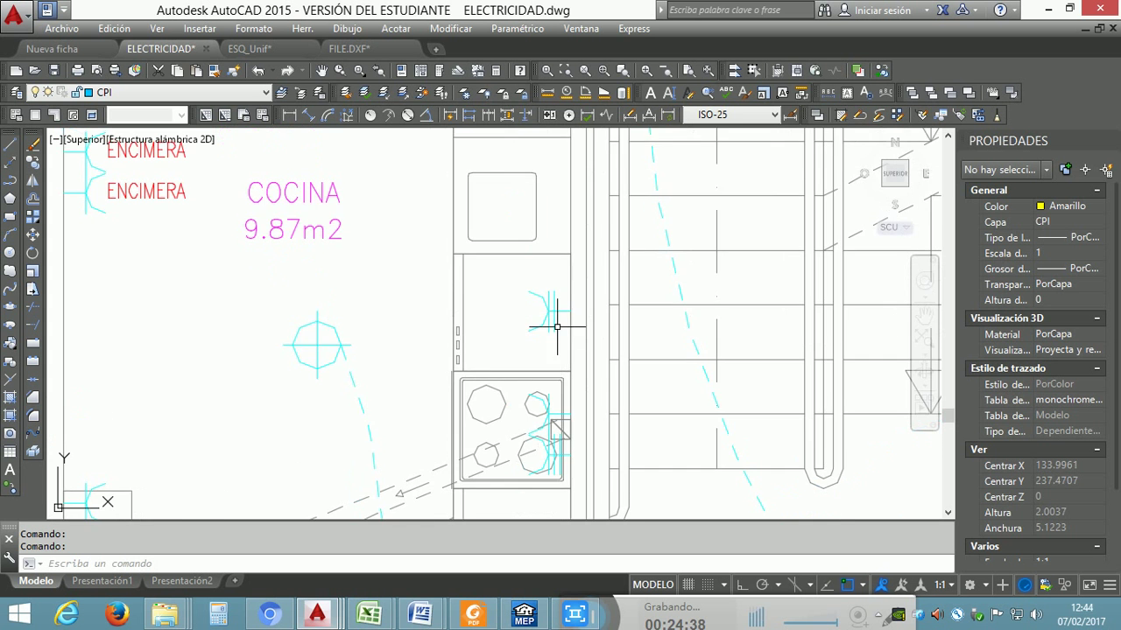
{"action": "middle_click_drag", "start_coordinate": [485, 293], "coordinate": [603, 393]}
{"action": "middle_click_drag", "start_coordinate": [408, 370], "coordinate": [430, 403]}
{"action": "scroll", "coordinate": [318, 294], "scroll_direction": "down", "scroll_amount": 1}
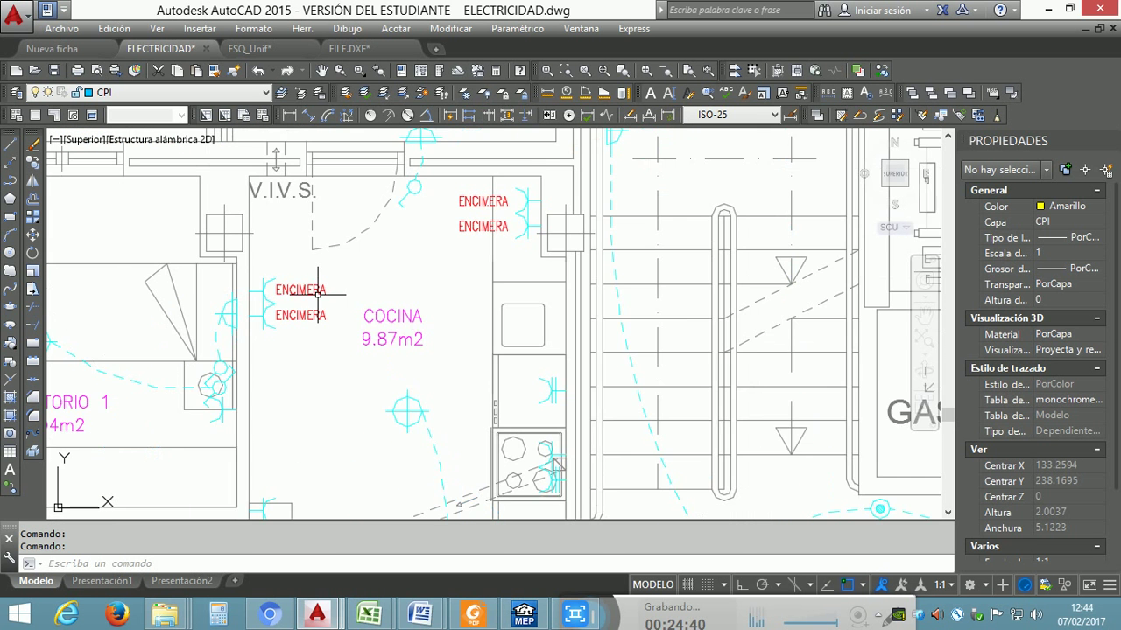
{"action": "middle_click_drag", "start_coordinate": [318, 294], "coordinate": [322, 328]}
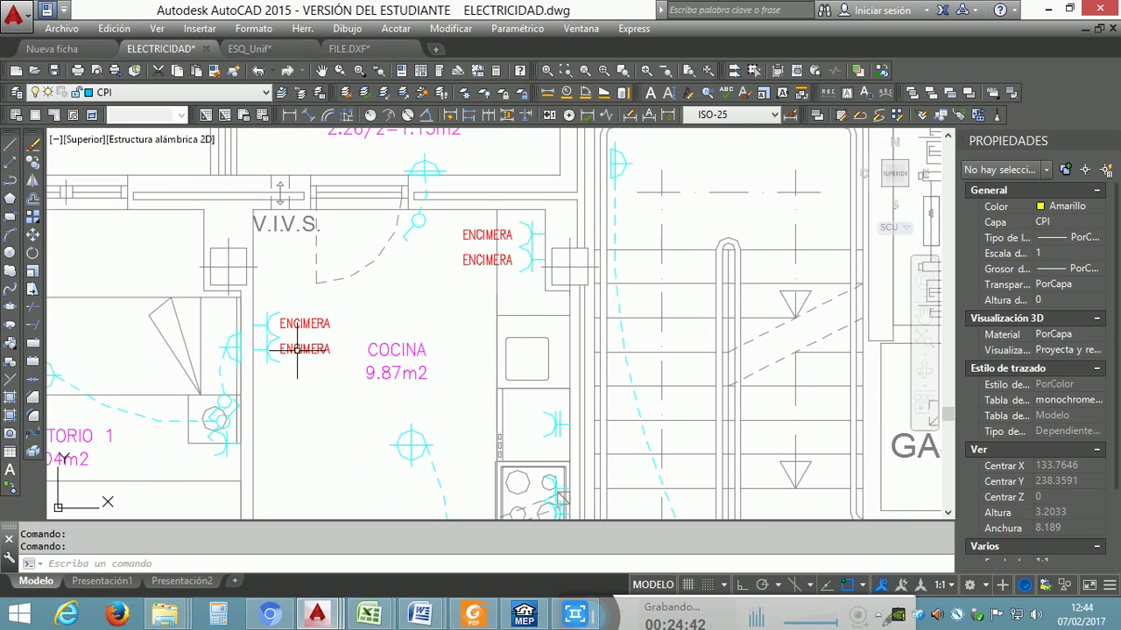
Step: Examine the electrical points of Dormitorio 1 and the adjoining Aseo in dwelling I
{"action": "mouse_move", "coordinate": [408, 219]}
{"action": "middle_mouse_down"}
{"action": "mouse_move", "coordinate": [415, 283]}
{"action": "mouse_move", "coordinate": [471, 175]}
{"action": "middle_mouse_up"}
{"action": "scroll", "coordinate": [358, 268], "scroll_direction": "down", "scroll_amount": 3}
{"action": "middle_click_drag", "start_coordinate": [358, 268], "coordinate": [480, 216]}
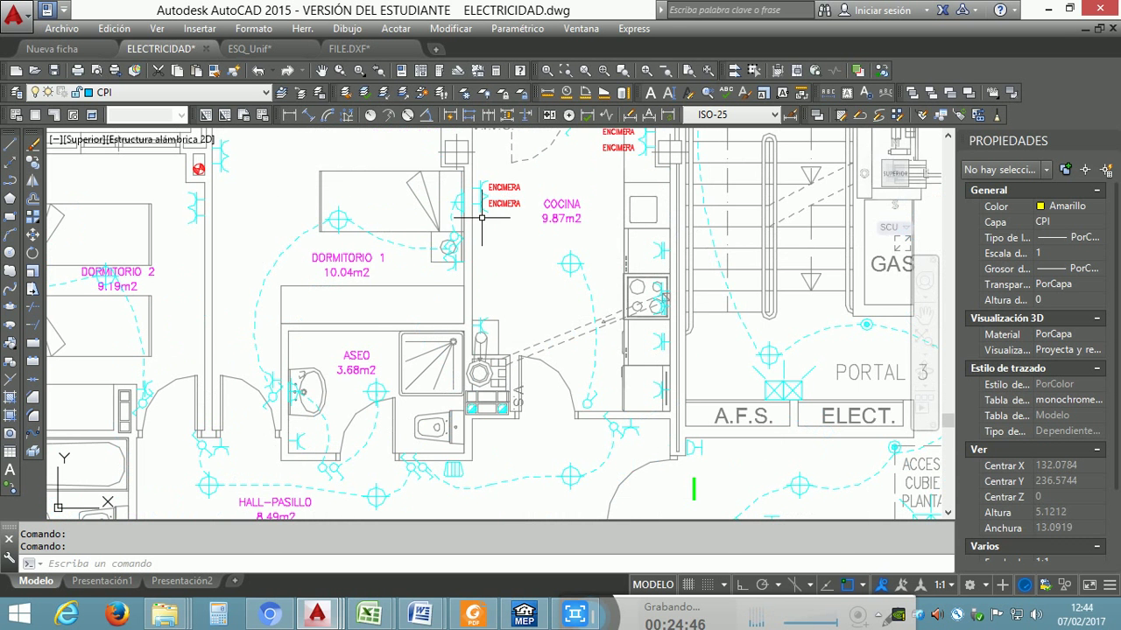
{"action": "middle_click_drag", "start_coordinate": [421, 349], "coordinate": [426, 335]}
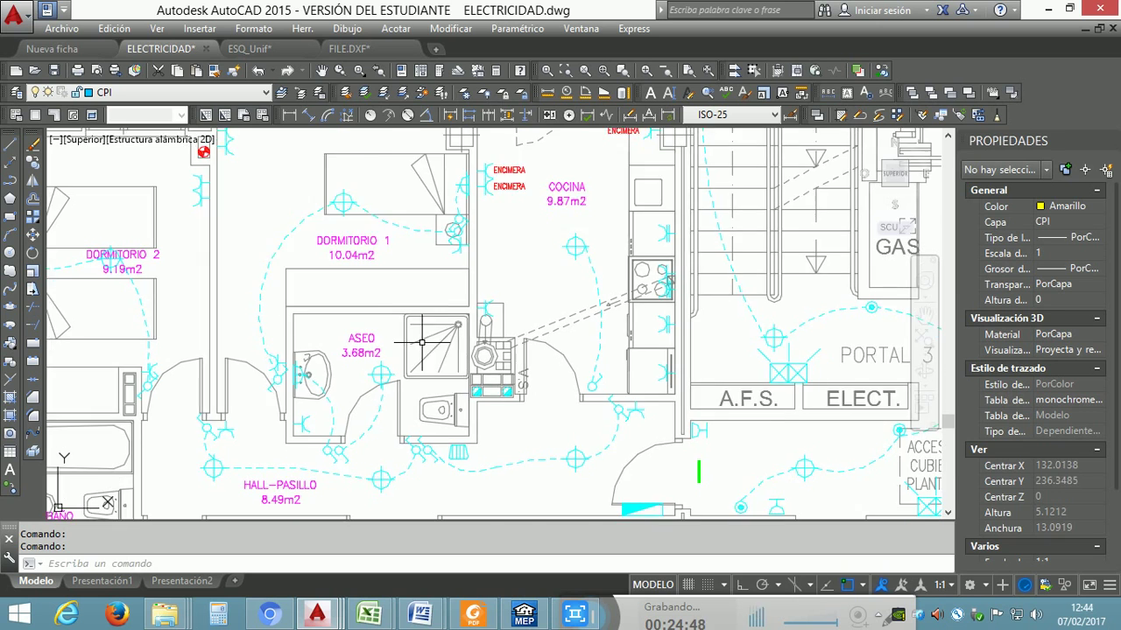
{"action": "scroll", "coordinate": [311, 423], "scroll_direction": "up", "scroll_amount": 2}
Step: Locate the single-line diagram for the standard dwelling with basic electrification, beside the kitchen and bathroom detail sheets
{"action": "scroll", "coordinate": [377, 346], "scroll_direction": "down", "scroll_amount": 10}
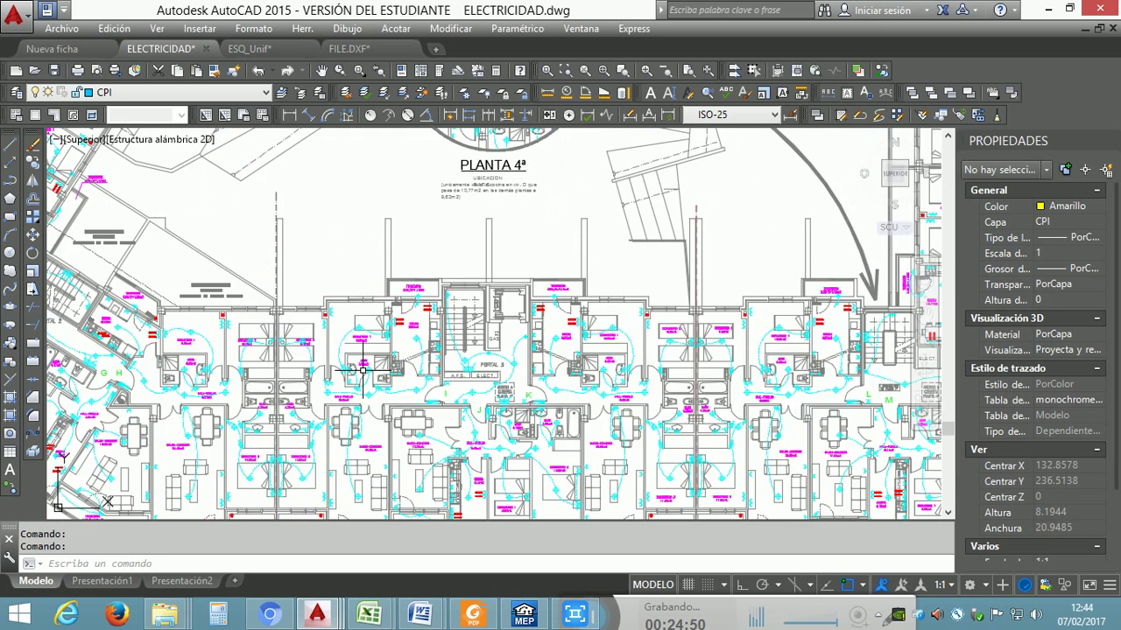
{"action": "scroll", "coordinate": [377, 346], "scroll_direction": "down", "scroll_amount": 6}
{"action": "scroll", "coordinate": [319, 253], "scroll_direction": "up", "scroll_amount": 12}
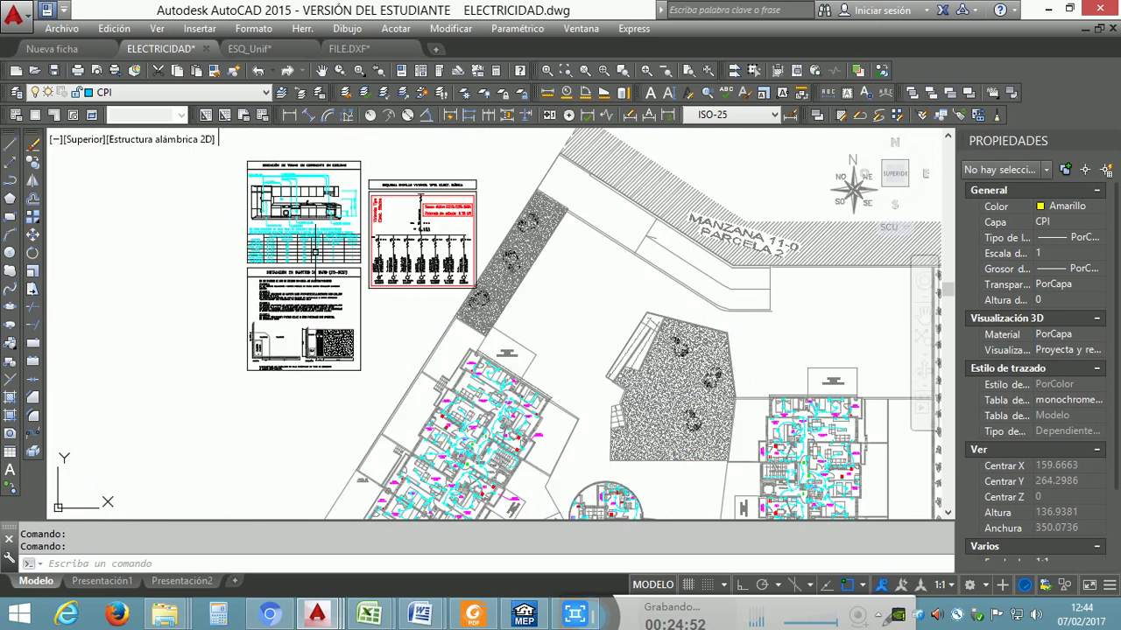
{"action": "mouse_move", "coordinate": [358, 329]}
{"action": "middle_mouse_down"}
{"action": "mouse_move", "coordinate": [354, 366]}
{"action": "mouse_move", "coordinate": [293, 495]}
{"action": "middle_mouse_up"}
{"action": "middle_click_drag", "start_coordinate": [602, 390], "coordinate": [423, 423]}
{"action": "mouse_move", "coordinate": [579, 260]}
{"action": "middle_mouse_down"}
{"action": "mouse_move", "coordinate": [573, 271]}
{"action": "mouse_move", "coordinate": [547, 210]}
{"action": "middle_mouse_up"}
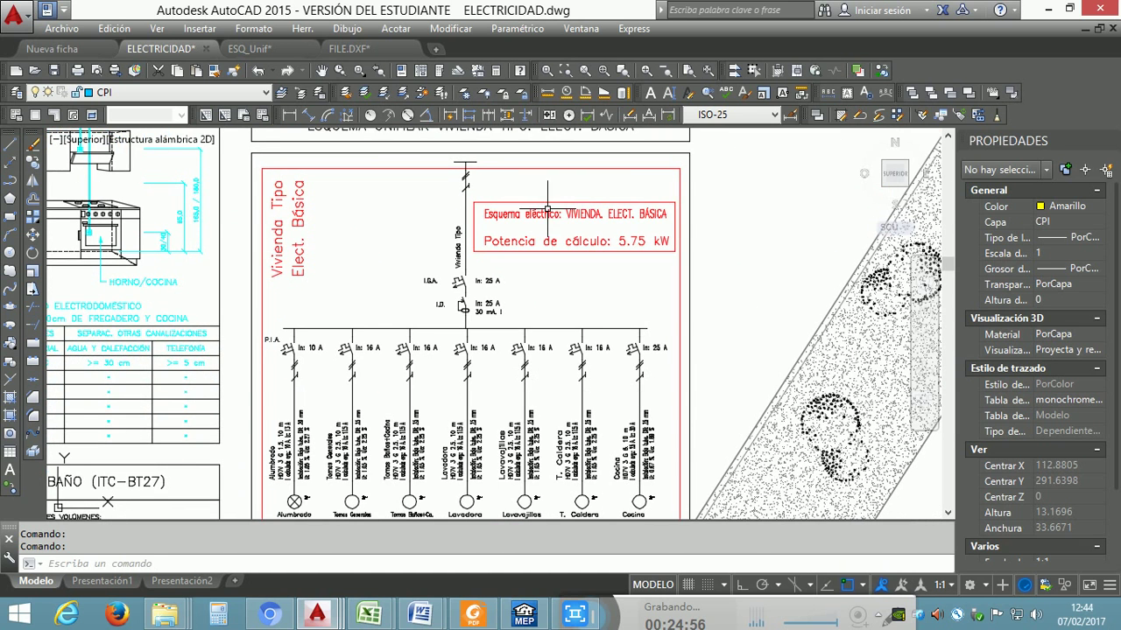
{"action": "middle_click_drag", "start_coordinate": [544, 266], "coordinate": [570, 243]}
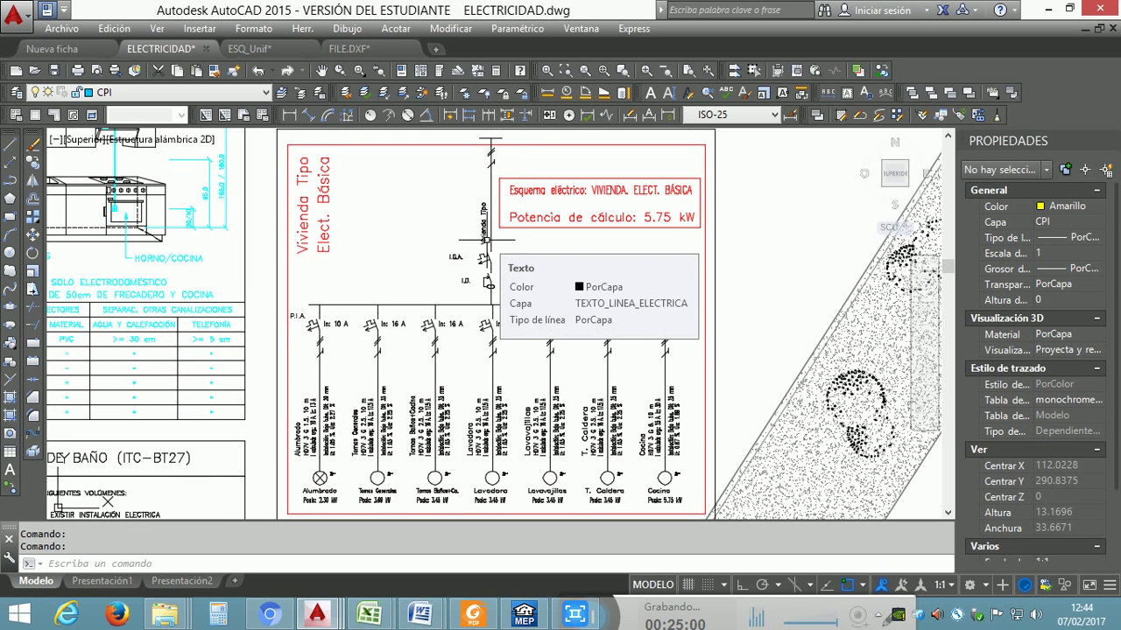
Step: Examine the diagram's I.G.A., I.D. and P.I.A. protections and the circuits branching from them
{"action": "scroll", "coordinate": [486, 241], "scroll_direction": "up", "scroll_amount": 4}
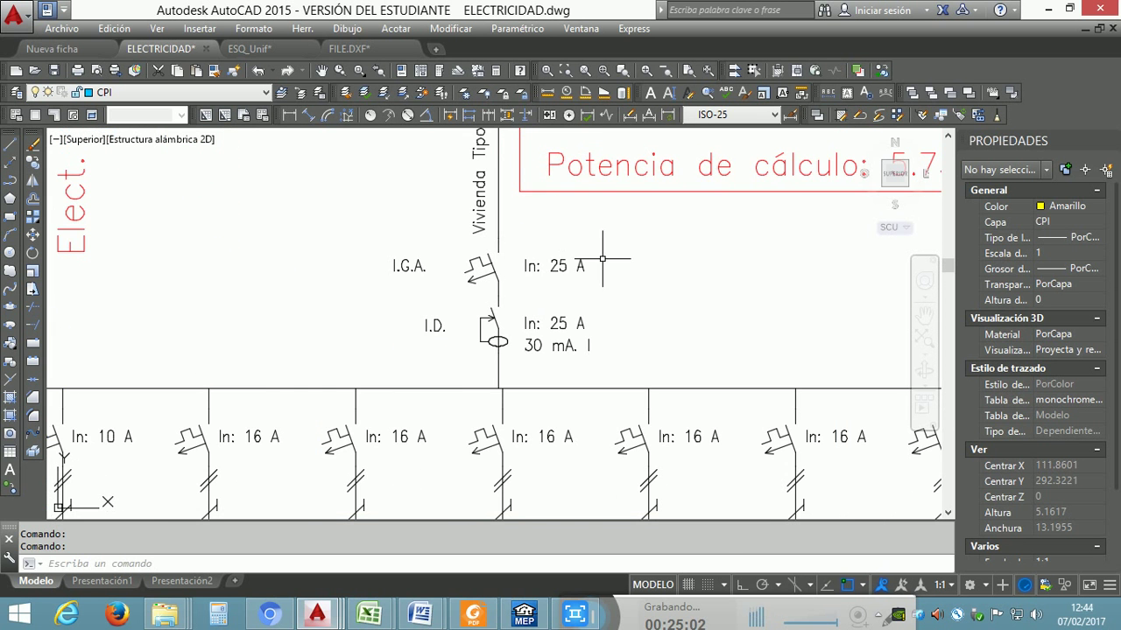
{"action": "middle_click_drag", "start_coordinate": [592, 243], "coordinate": [597, 340]}
{"action": "middle_click_drag", "start_coordinate": [513, 310], "coordinate": [513, 238]}
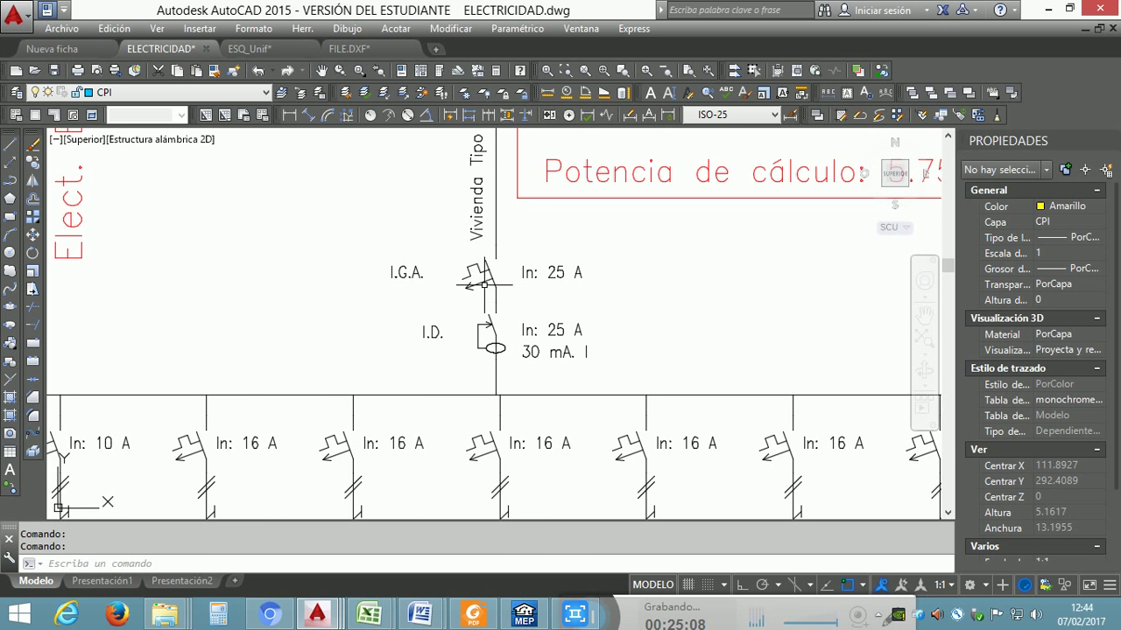
{"action": "scroll", "coordinate": [551, 297], "scroll_direction": "down", "scroll_amount": 3}
{"action": "middle_click_drag", "start_coordinate": [557, 345], "coordinate": [559, 185]}
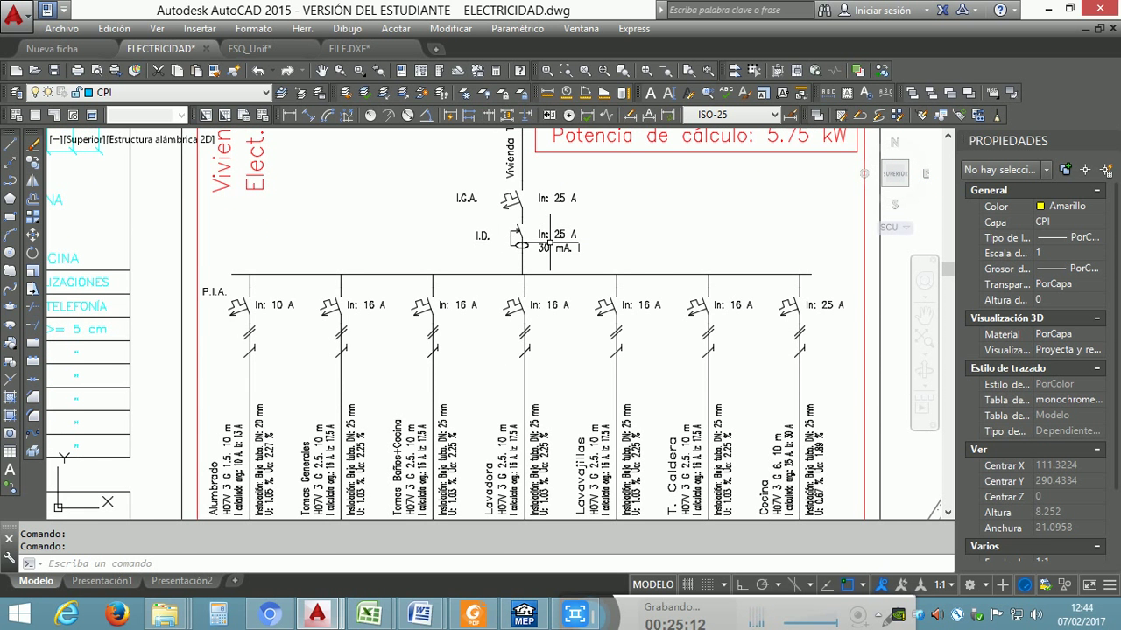
{"action": "scroll", "coordinate": [550, 244], "scroll_direction": "down", "scroll_amount": 2}
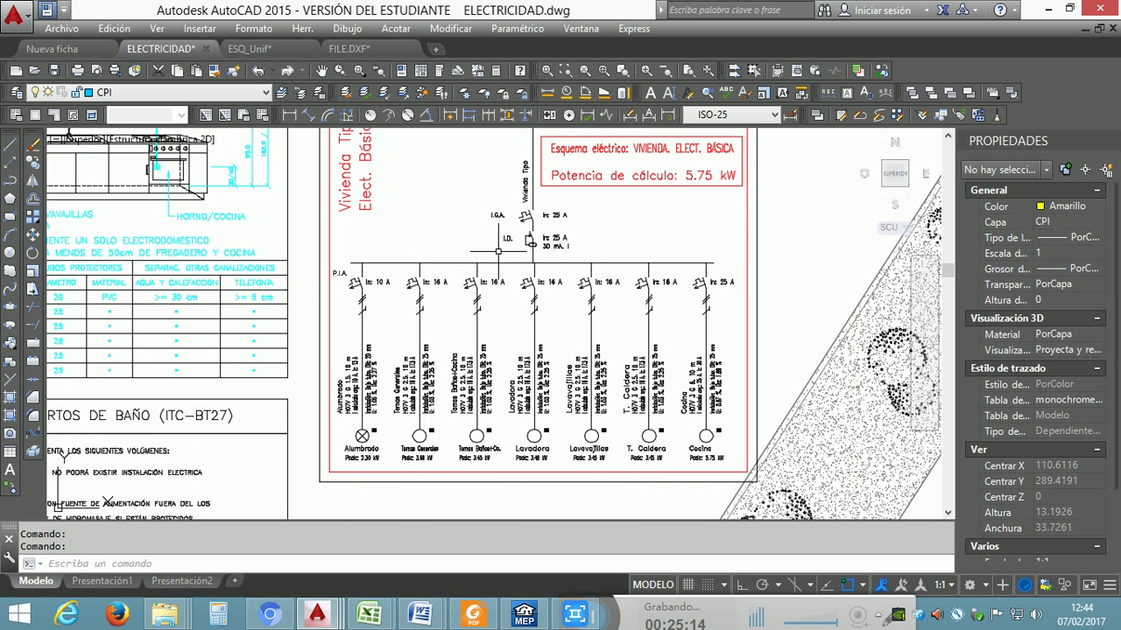
{"action": "mouse_move", "coordinate": [503, 250]}
{"action": "middle_mouse_down"}
{"action": "mouse_move", "coordinate": [497, 343]}
{"action": "mouse_move", "coordinate": [521, 270]}
{"action": "middle_mouse_up"}
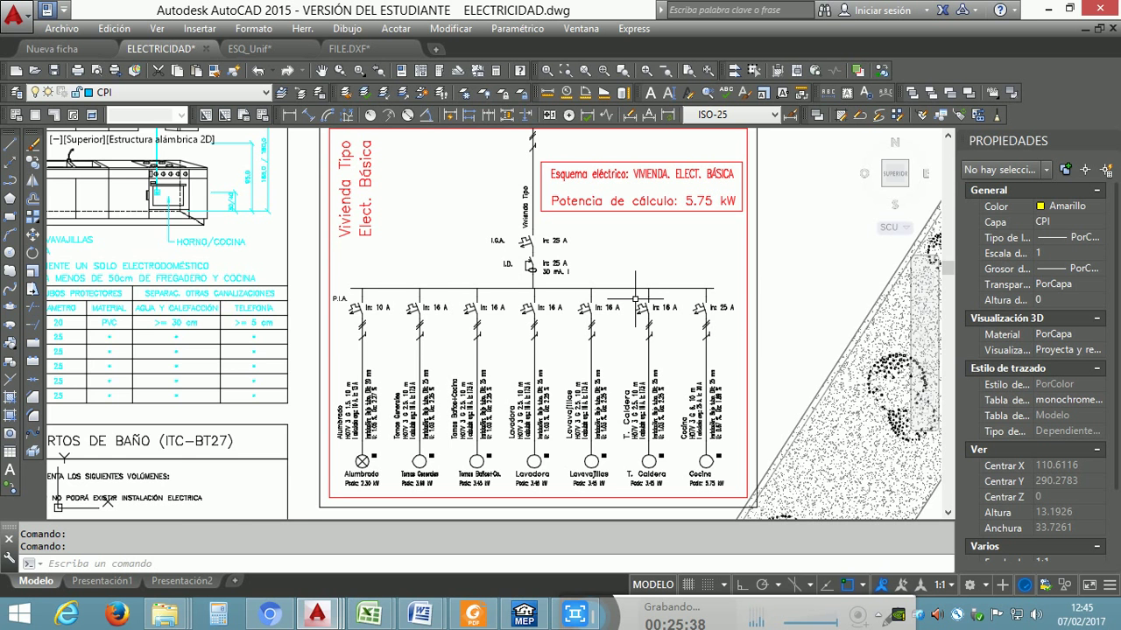
{"action": "scroll", "coordinate": [493, 334], "scroll_direction": "up", "scroll_amount": 2}
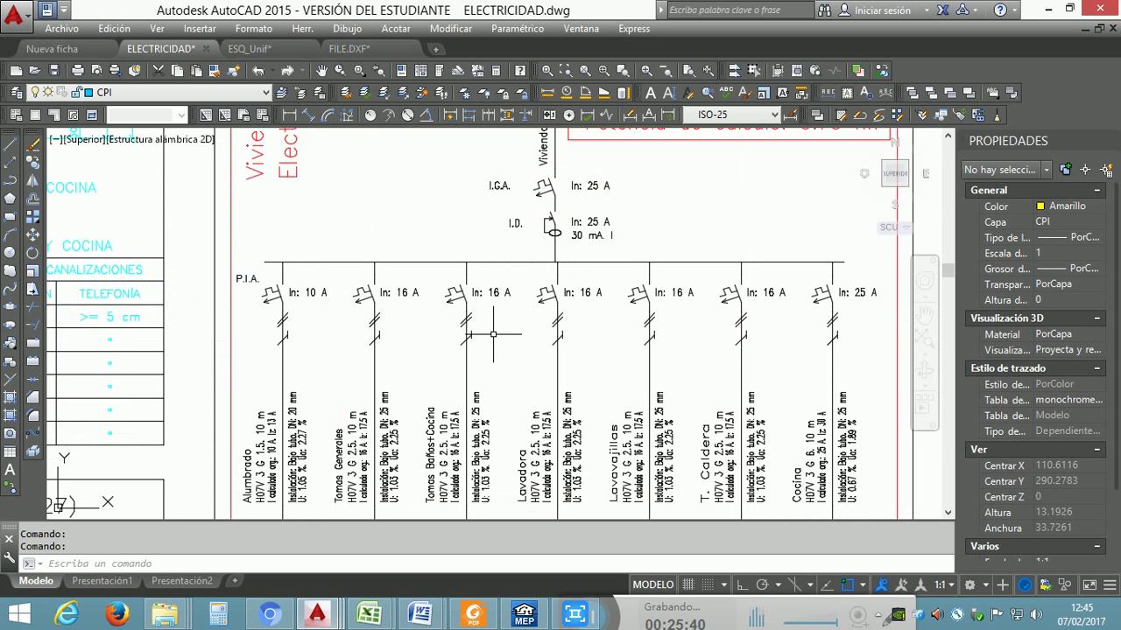
Step: Examine the seven circuits of the single-line diagram, from Alumbrado to Cocina, down to their calculated powers
{"action": "middle_click_drag", "start_coordinate": [493, 334], "coordinate": [507, 316]}
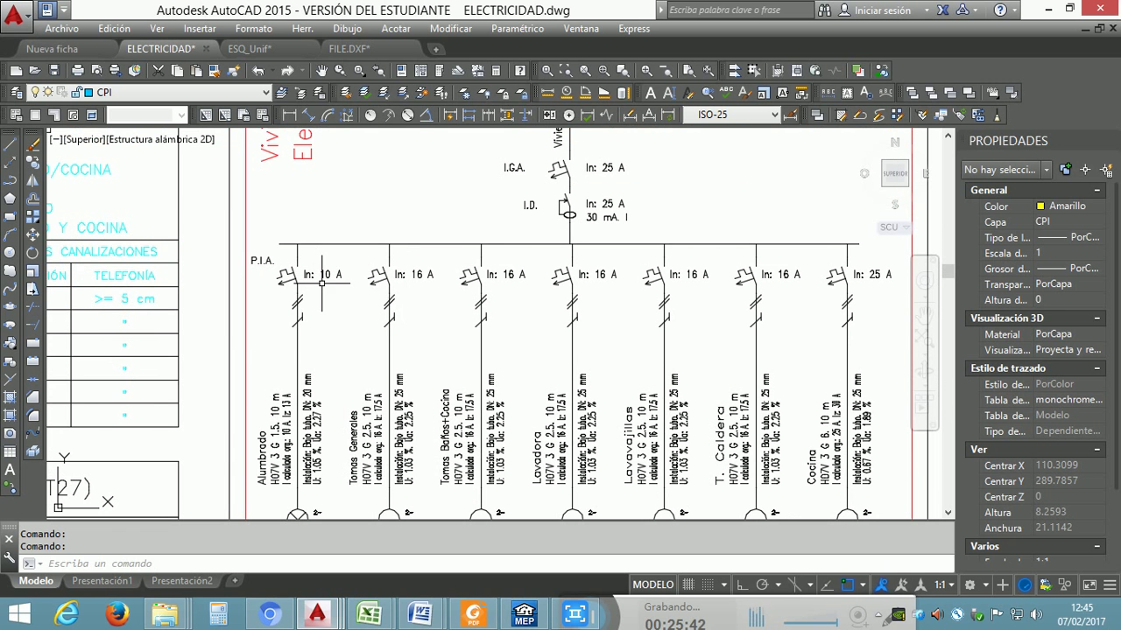
{"action": "middle_click_drag", "start_coordinate": [560, 322], "coordinate": [654, 191]}
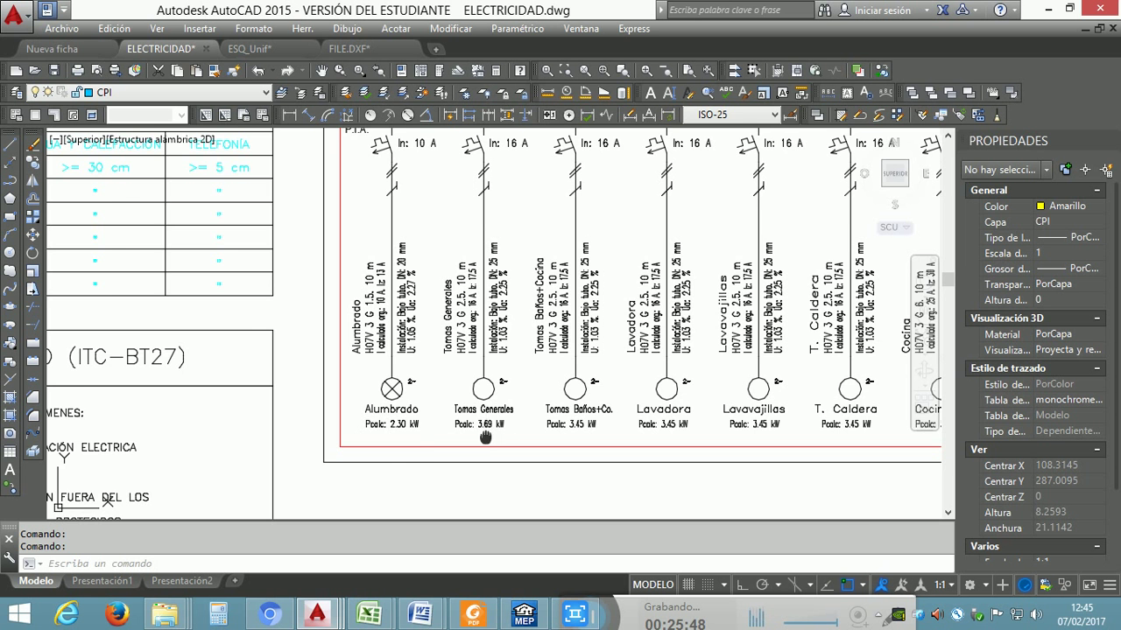
{"action": "middle_click_drag", "start_coordinate": [485, 437], "coordinate": [275, 442]}
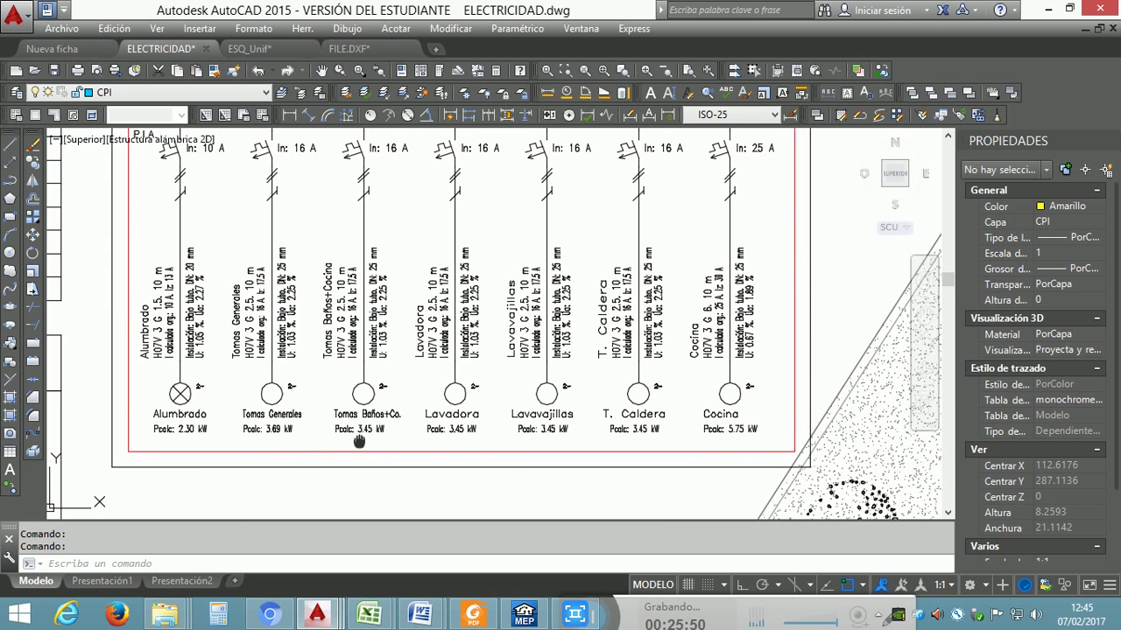
{"action": "middle_click_drag", "start_coordinate": [359, 440], "coordinate": [266, 439]}
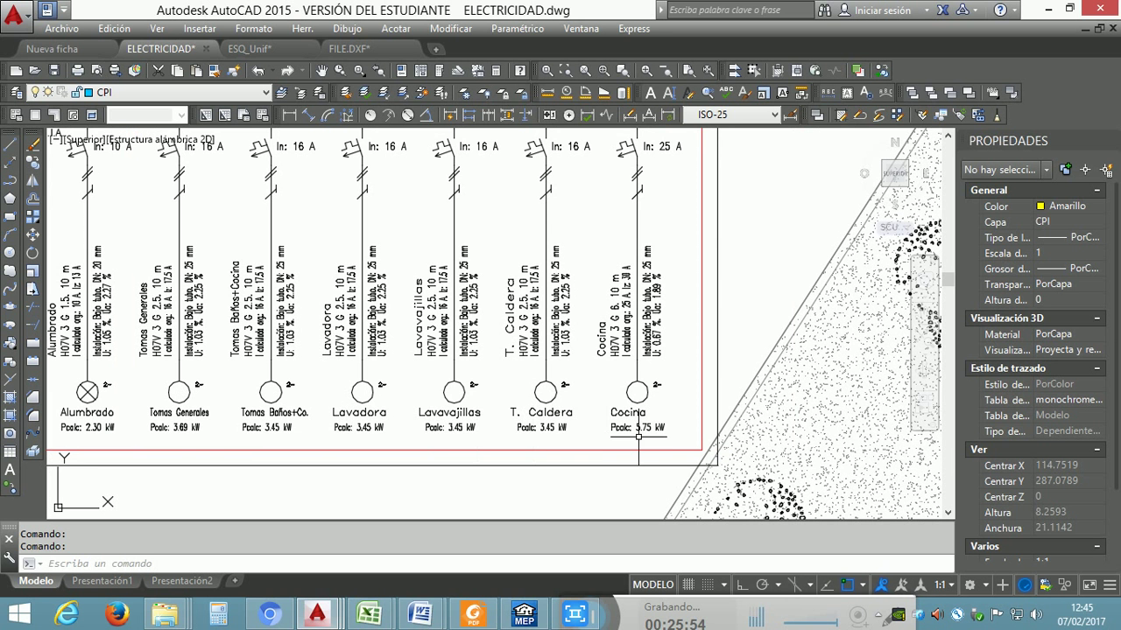
Step: Examine the kitchen socket location detail, following the supply lines from the appliances to the general panel, general sockets and bathroom lines
{"action": "scroll", "coordinate": [638, 437], "scroll_direction": "down", "scroll_amount": 6}
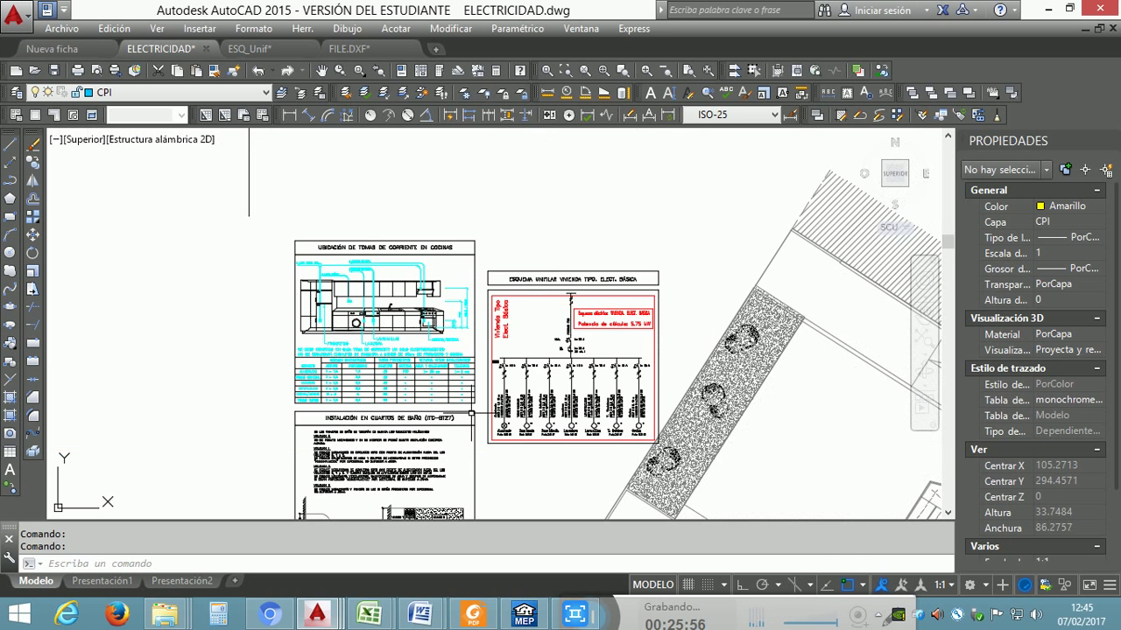
{"action": "mouse_move", "coordinate": [471, 413]}
{"action": "middle_mouse_down"}
{"action": "mouse_move", "coordinate": [712, 398]}
{"action": "mouse_move", "coordinate": [636, 395]}
{"action": "middle_mouse_up"}
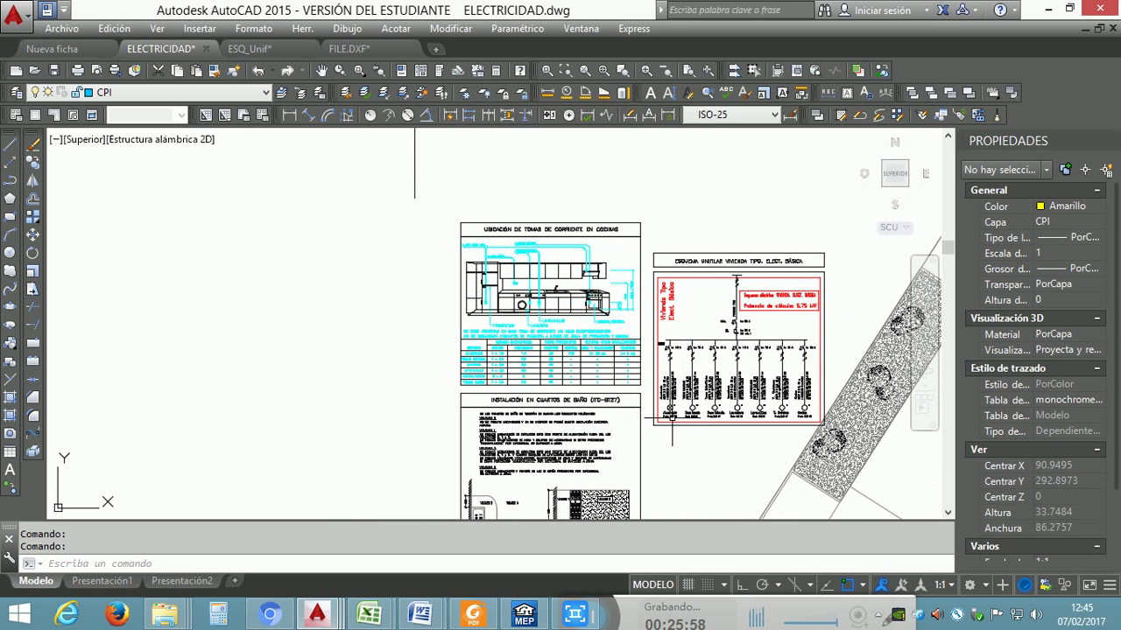
{"action": "scroll", "coordinate": [534, 348], "scroll_direction": "up", "scroll_amount": 3}
{"action": "scroll", "coordinate": [591, 299], "scroll_direction": "up", "scroll_amount": 2}
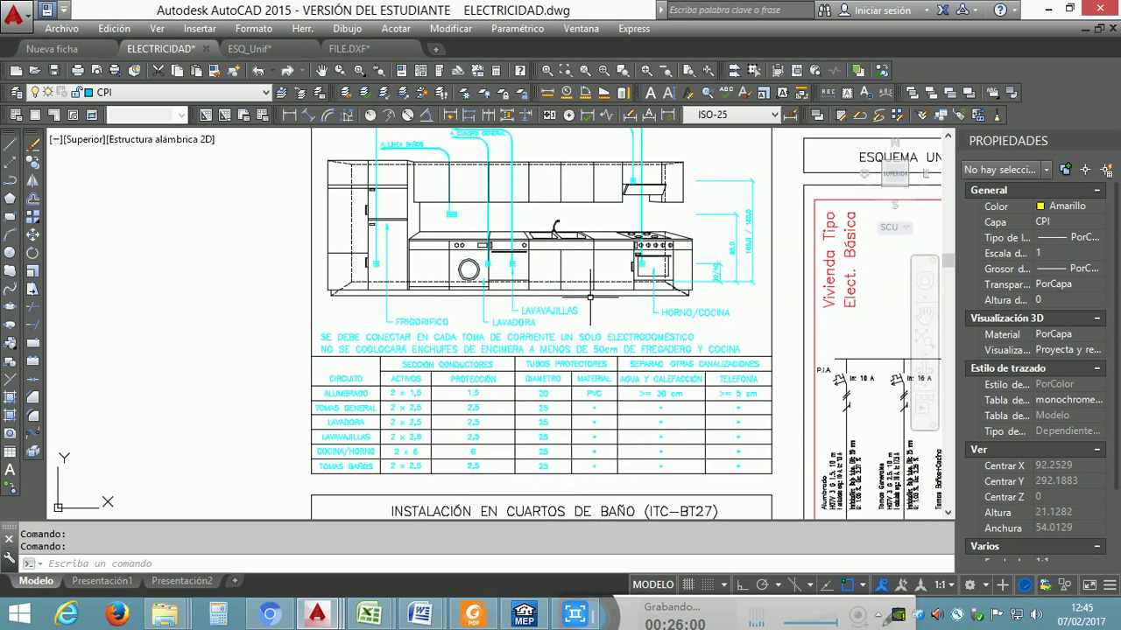
{"action": "middle_click_drag", "start_coordinate": [590, 298], "coordinate": [579, 401]}
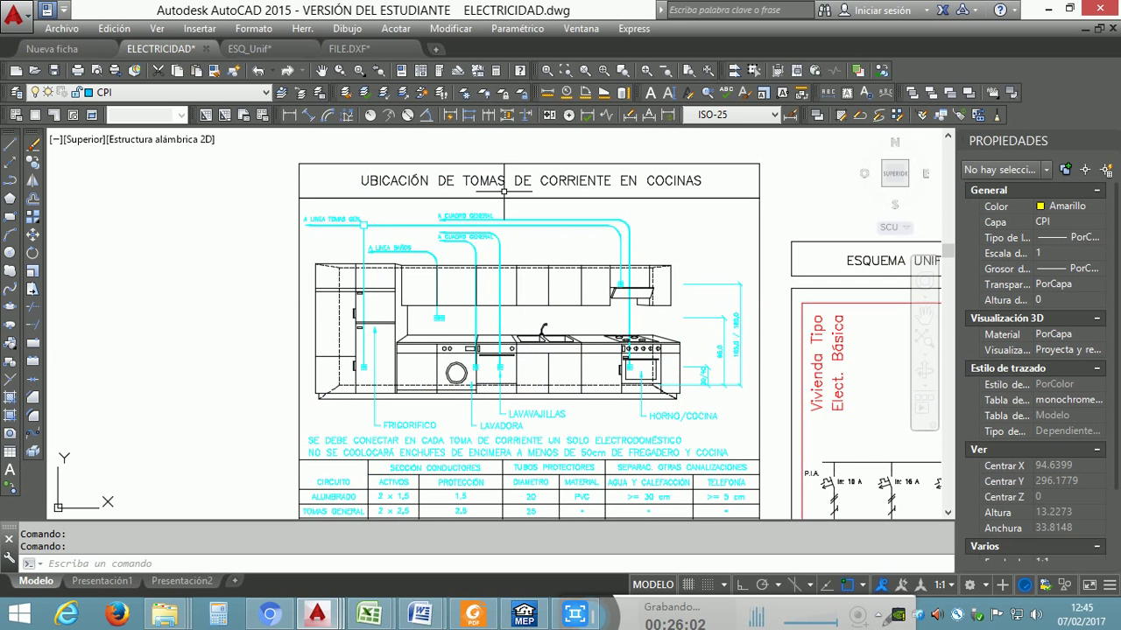
{"action": "scroll", "coordinate": [482, 187], "scroll_direction": "up", "scroll_amount": 2}
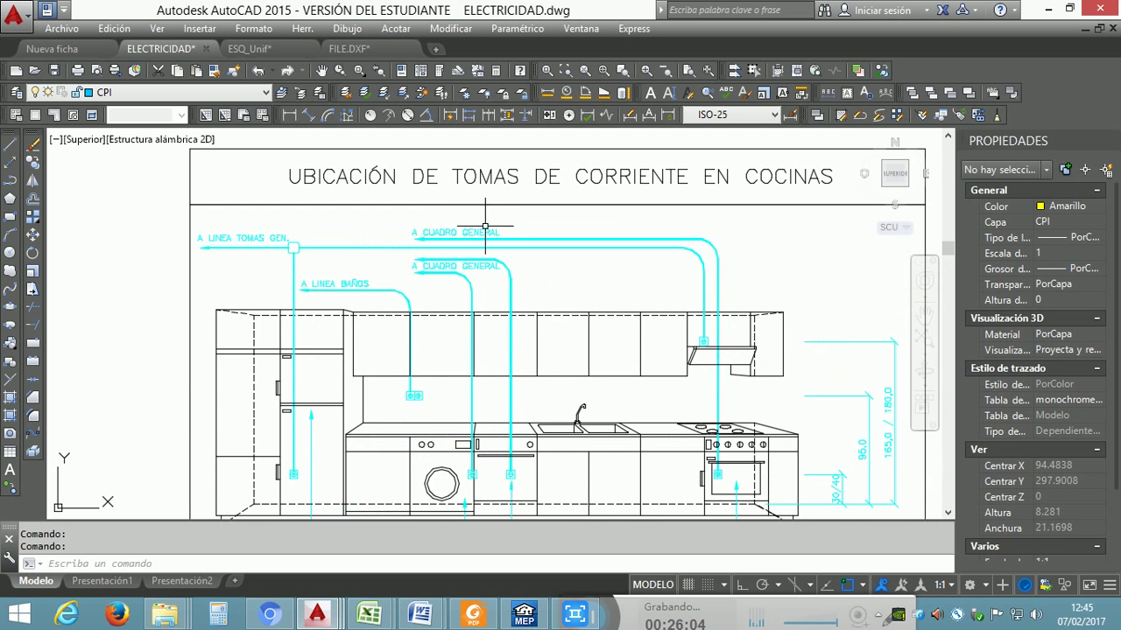
{"action": "middle_click_drag", "start_coordinate": [547, 289], "coordinate": [555, 277]}
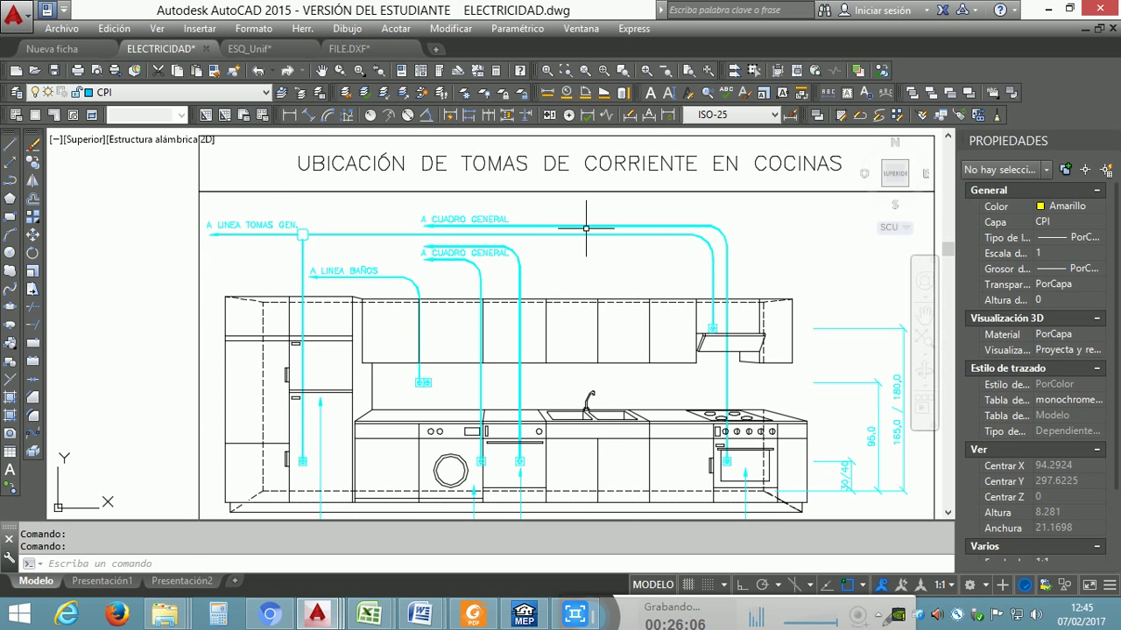
{"action": "middle_click_drag", "start_coordinate": [721, 288], "coordinate": [688, 242]}
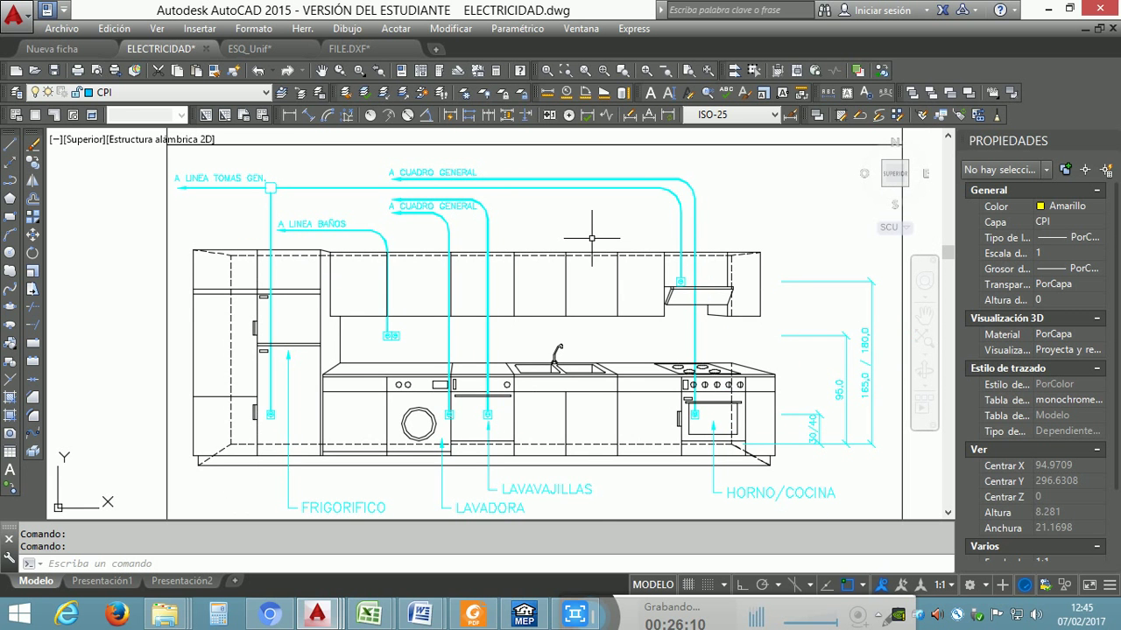
{"action": "mouse_move", "coordinate": [584, 232]}
{"action": "middle_mouse_down"}
{"action": "mouse_move", "coordinate": [578, 272]}
{"action": "mouse_move", "coordinate": [566, 233]}
{"action": "middle_mouse_up"}
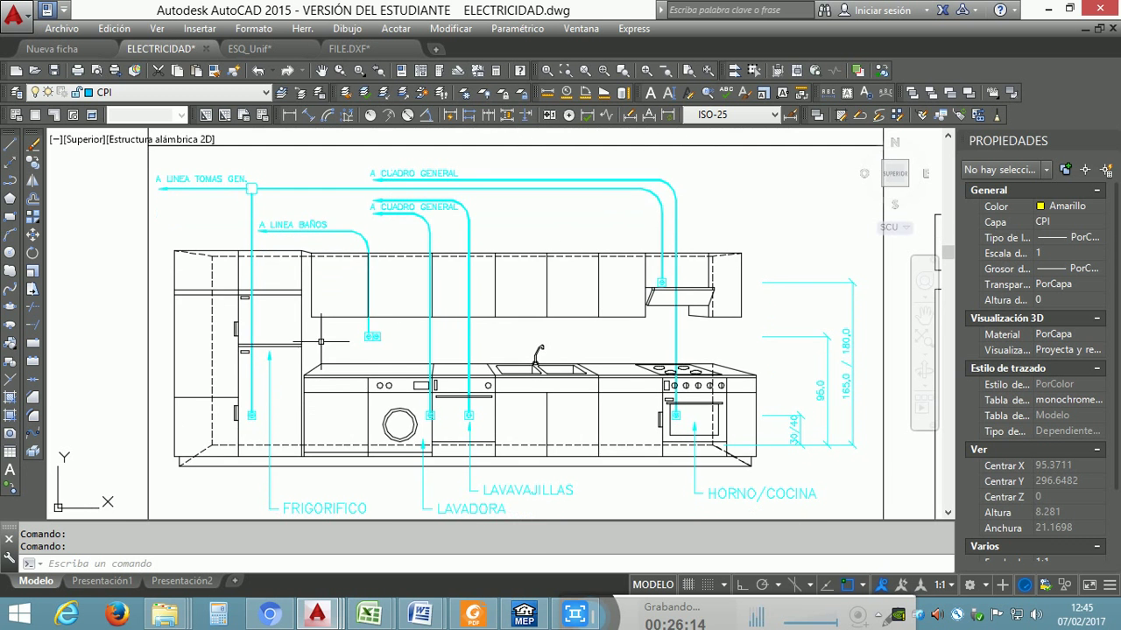
{"action": "middle_click_drag", "start_coordinate": [347, 349], "coordinate": [338, 305]}
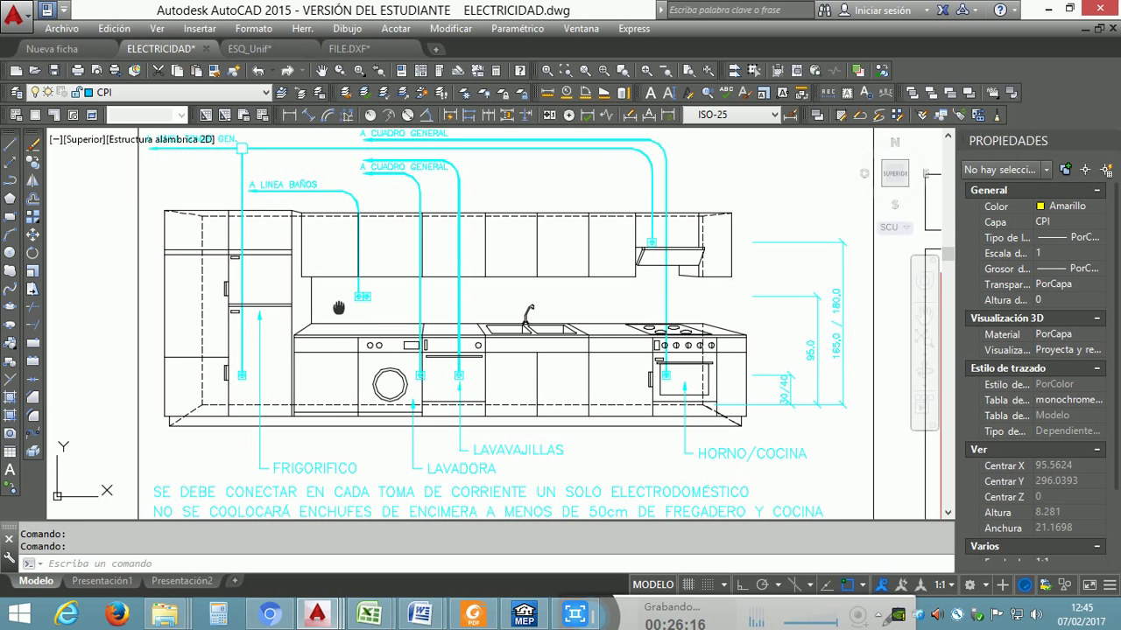
Step: Examine the mounting heights of the kitchen sockets, including the extractor hood outlet and the double worktop socket
{"action": "mouse_move", "coordinate": [431, 378]}
{"action": "middle_mouse_down"}
{"action": "mouse_move", "coordinate": [423, 343]}
{"action": "mouse_move", "coordinate": [393, 326]}
{"action": "middle_mouse_up"}
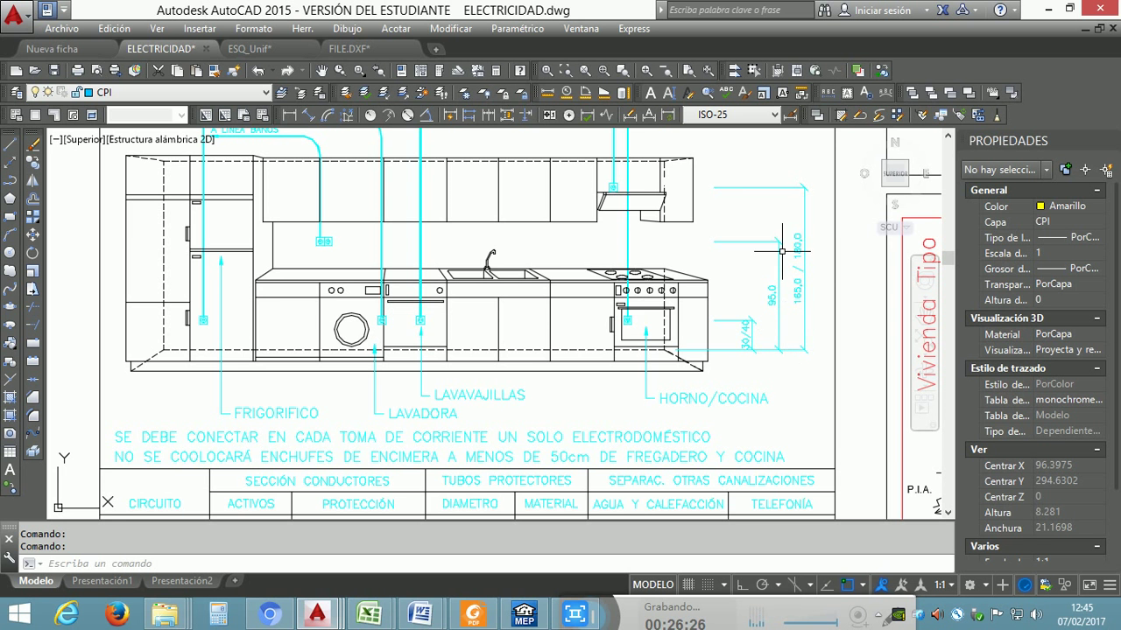
{"action": "scroll", "coordinate": [779, 292], "scroll_direction": "up", "scroll_amount": 2}
{"action": "scroll", "coordinate": [778, 292], "scroll_direction": "up", "scroll_amount": 1}
{"action": "scroll", "coordinate": [778, 293], "scroll_direction": "down", "scroll_amount": 1}
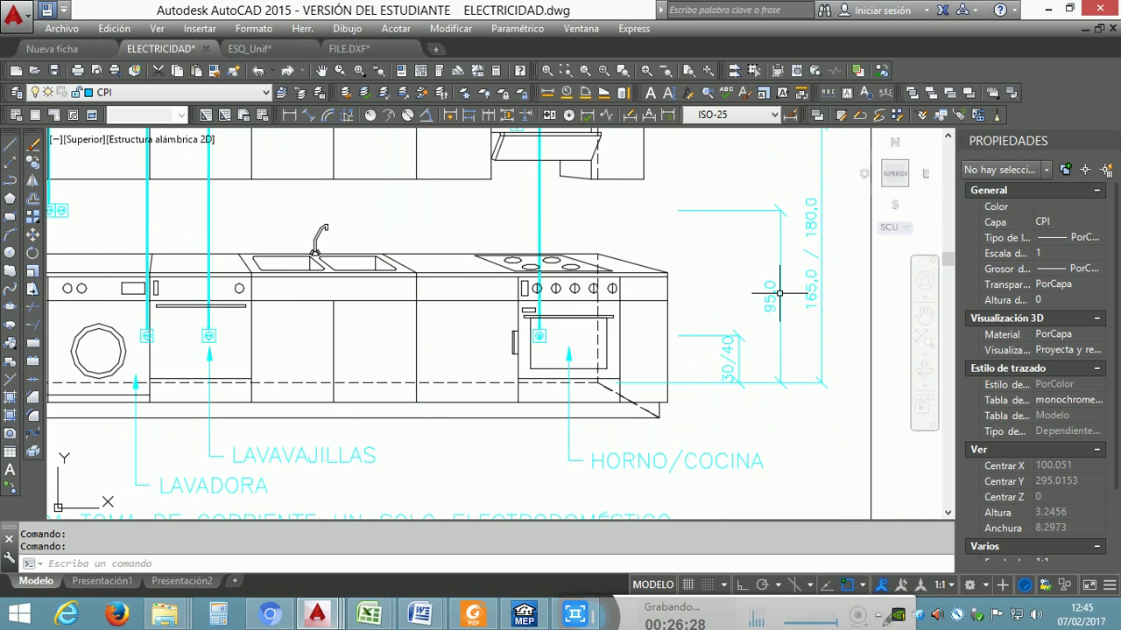
{"action": "scroll", "coordinate": [652, 238], "scroll_direction": "down", "scroll_amount": 2}
{"action": "middle_click_drag", "start_coordinate": [653, 238], "coordinate": [672, 261]}
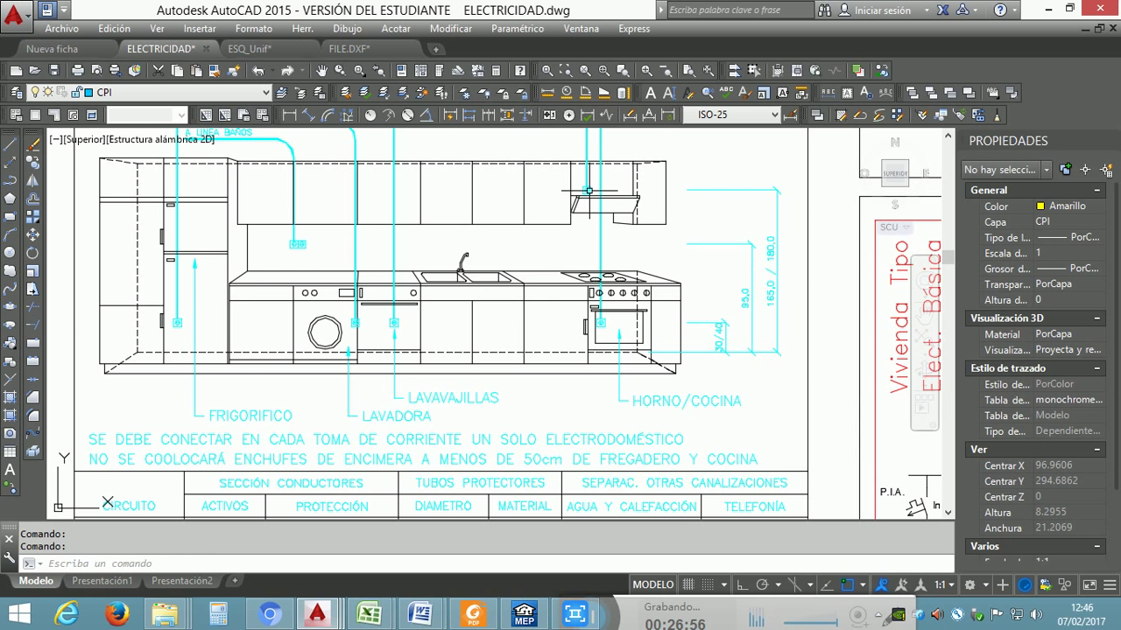
{"action": "mouse_move", "coordinate": [589, 190]}
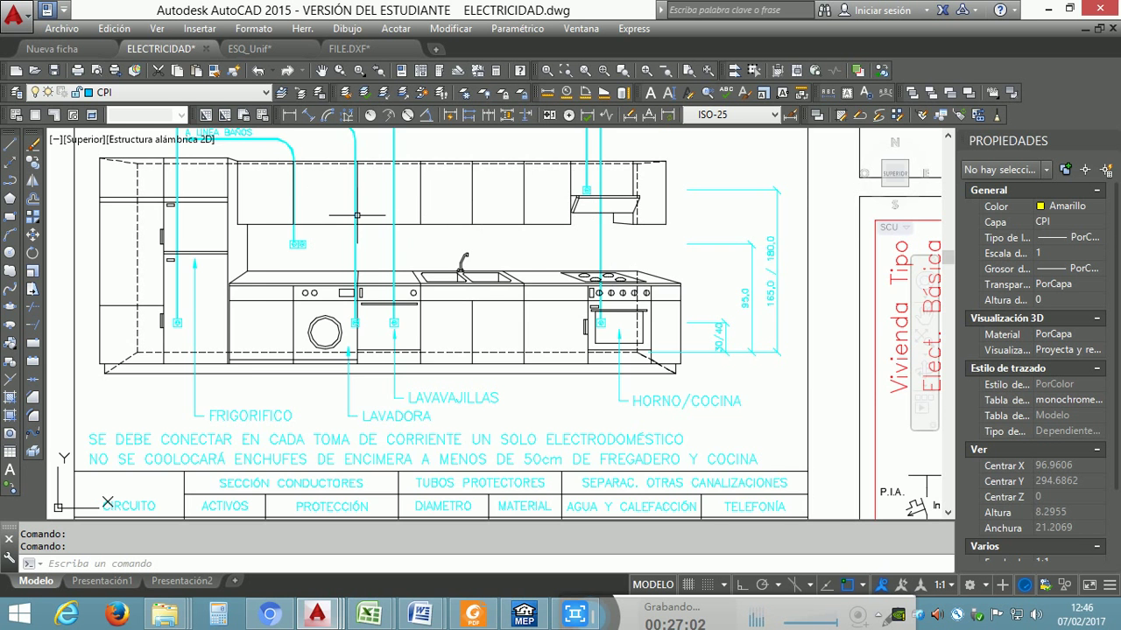
{"action": "scroll", "coordinate": [355, 215], "scroll_direction": "down", "scroll_amount": 2}
{"action": "scroll", "coordinate": [348, 217], "scroll_direction": "up", "scroll_amount": 4}
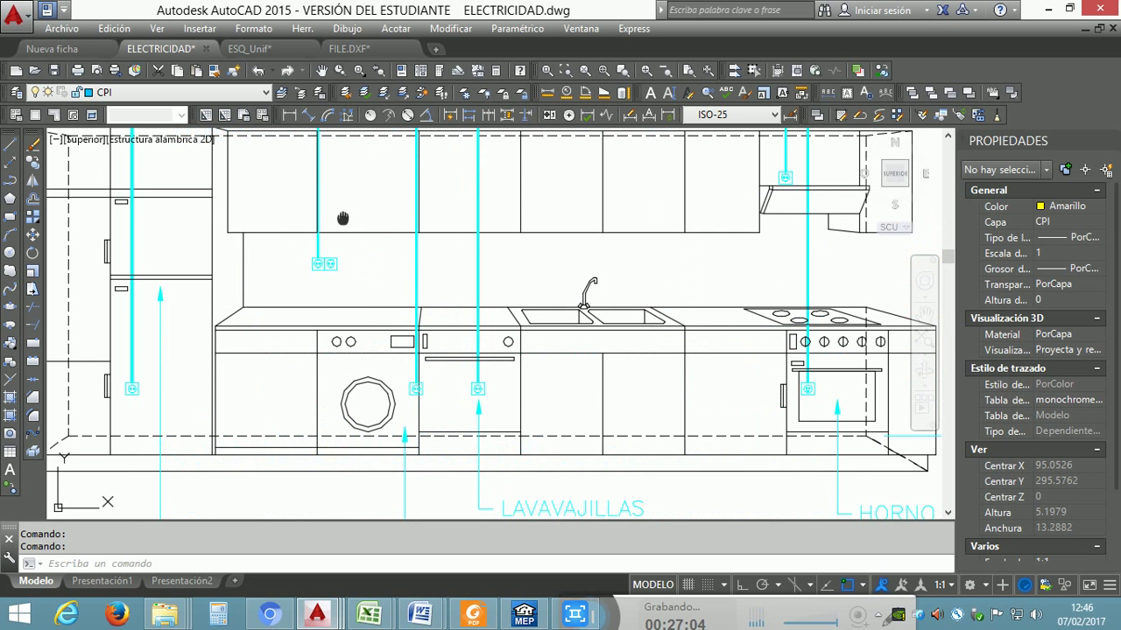
{"action": "middle_click_drag", "start_coordinate": [342, 218], "coordinate": [442, 256]}
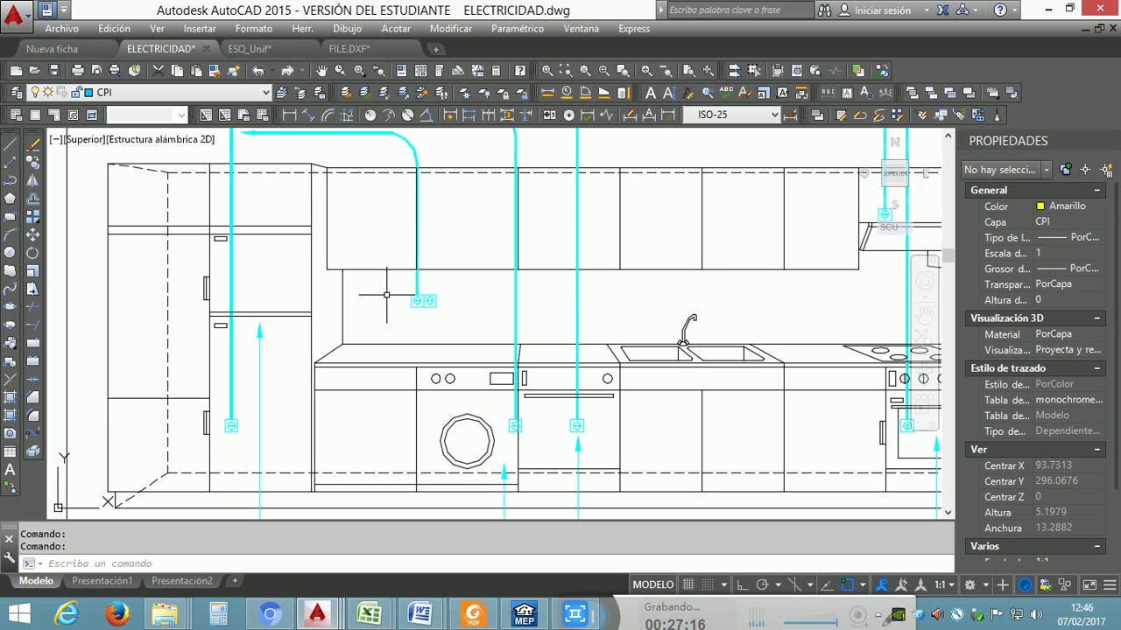
Step: Review the kitchen circuits' conductor and conduit table, then the bathroom installation sheet (ITC-BT27) below it
{"action": "scroll", "coordinate": [388, 295], "scroll_direction": "down", "scroll_amount": 4}
{"action": "mouse_move", "coordinate": [528, 361]}
{"action": "middle_mouse_down"}
{"action": "mouse_move", "coordinate": [478, 274]}
{"action": "mouse_move", "coordinate": [467, 175]}
{"action": "middle_mouse_up"}
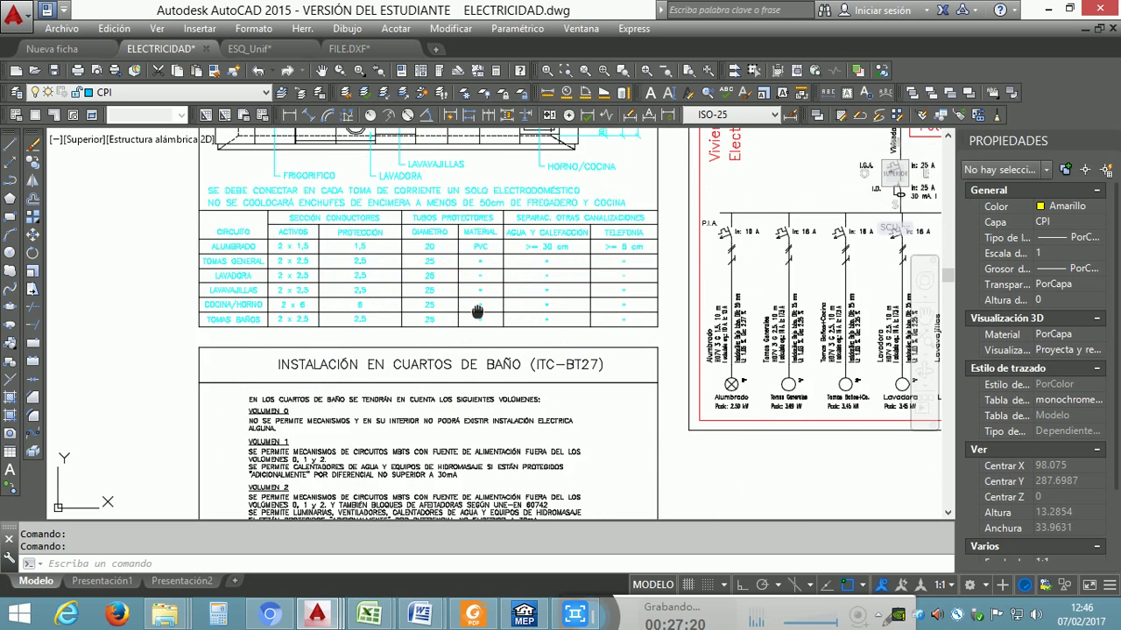
{"action": "middle_click_drag", "start_coordinate": [478, 313], "coordinate": [482, 206]}
{"action": "middle_click_drag", "start_coordinate": [515, 294], "coordinate": [522, 235]}
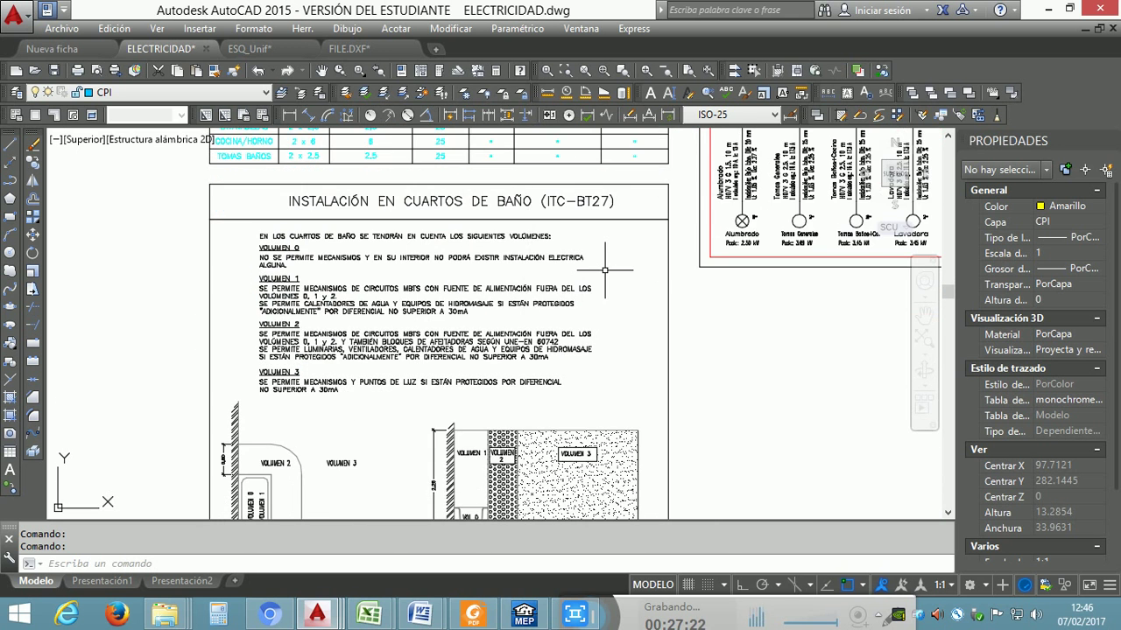
{"action": "middle_click_drag", "start_coordinate": [547, 283], "coordinate": [565, 241]}
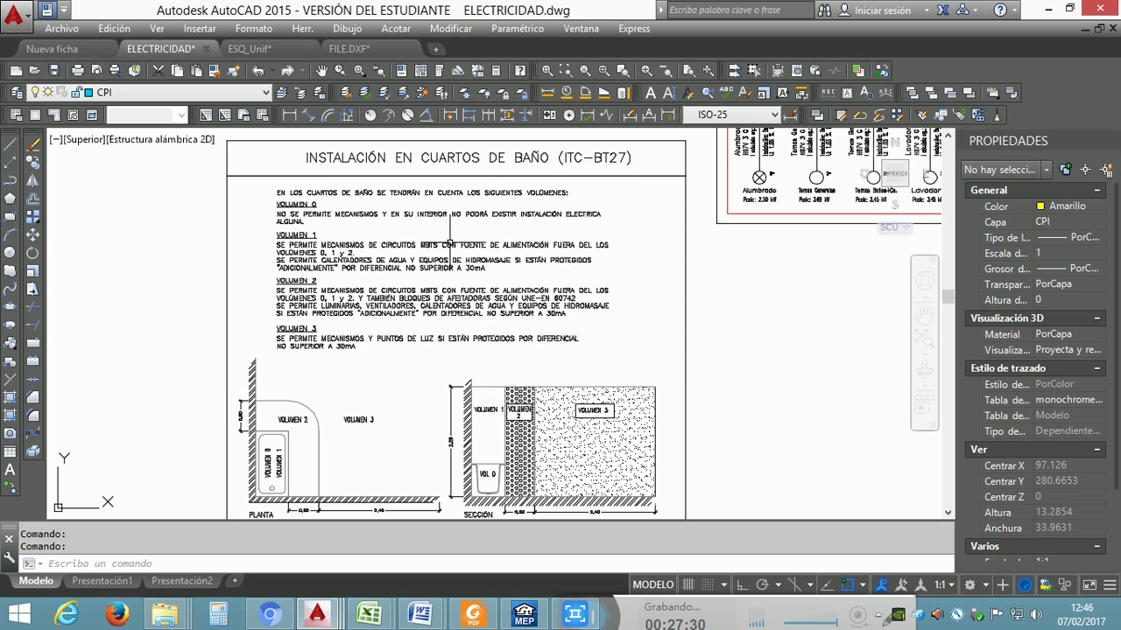
Step: Examine the extents of bathroom volumes 0 to 3 around the bathtub in the plan and section drawings
{"action": "middle_click_drag", "start_coordinate": [448, 245], "coordinate": [503, 211]}
{"action": "scroll", "coordinate": [448, 334], "scroll_direction": "up", "scroll_amount": 4}
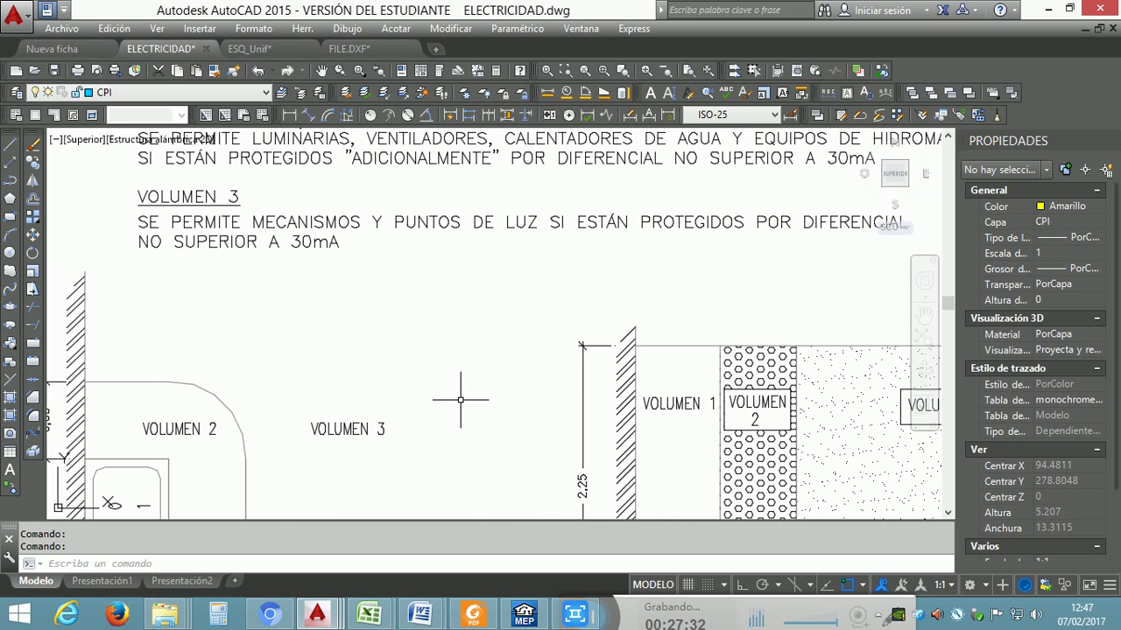
{"action": "scroll", "coordinate": [467, 350], "scroll_direction": "down", "scroll_amount": 3}
{"action": "scroll", "coordinate": [490, 223], "scroll_direction": "up", "scroll_amount": 1}
{"action": "middle_click_drag", "start_coordinate": [494, 219], "coordinate": [567, 254]}
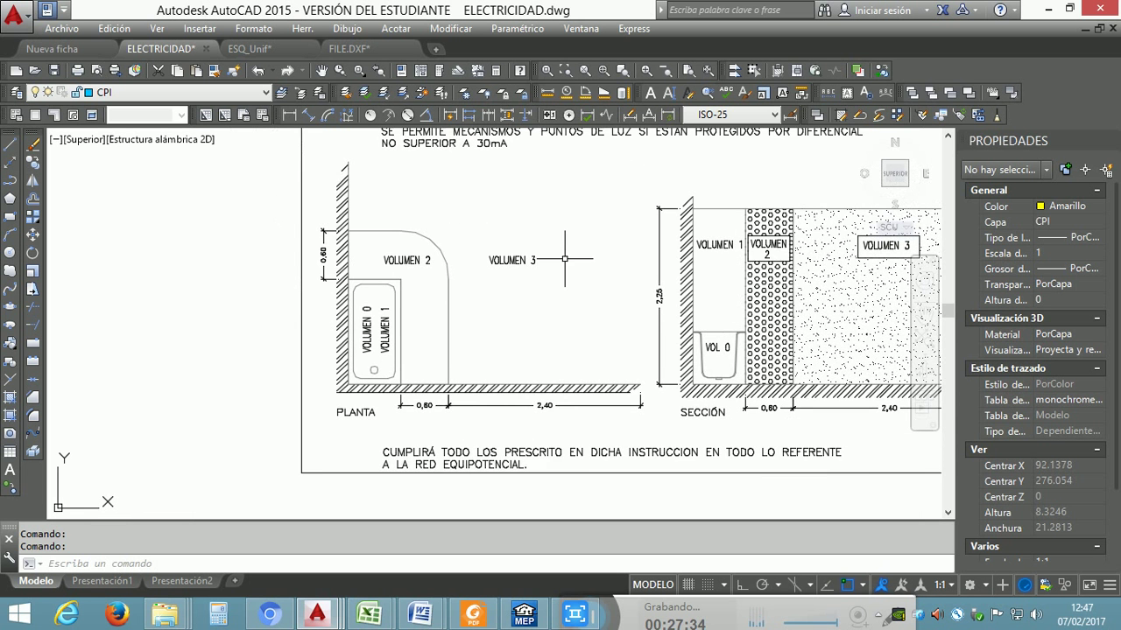
{"action": "scroll", "coordinate": [366, 243], "scroll_direction": "up", "scroll_amount": 2}
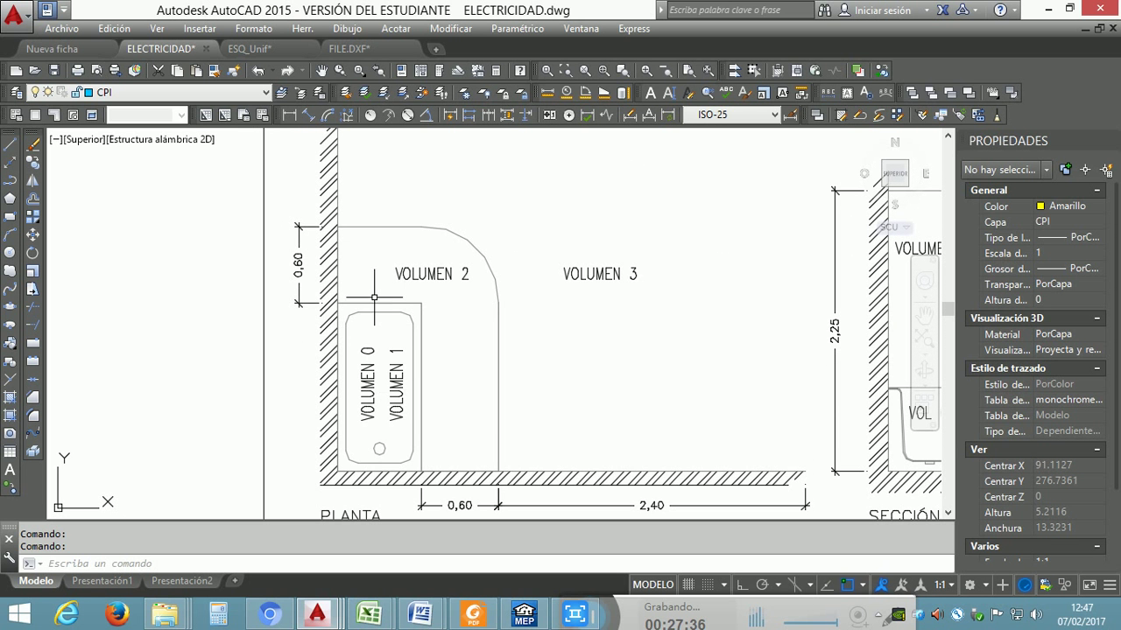
{"action": "mouse_move", "coordinate": [360, 373]}
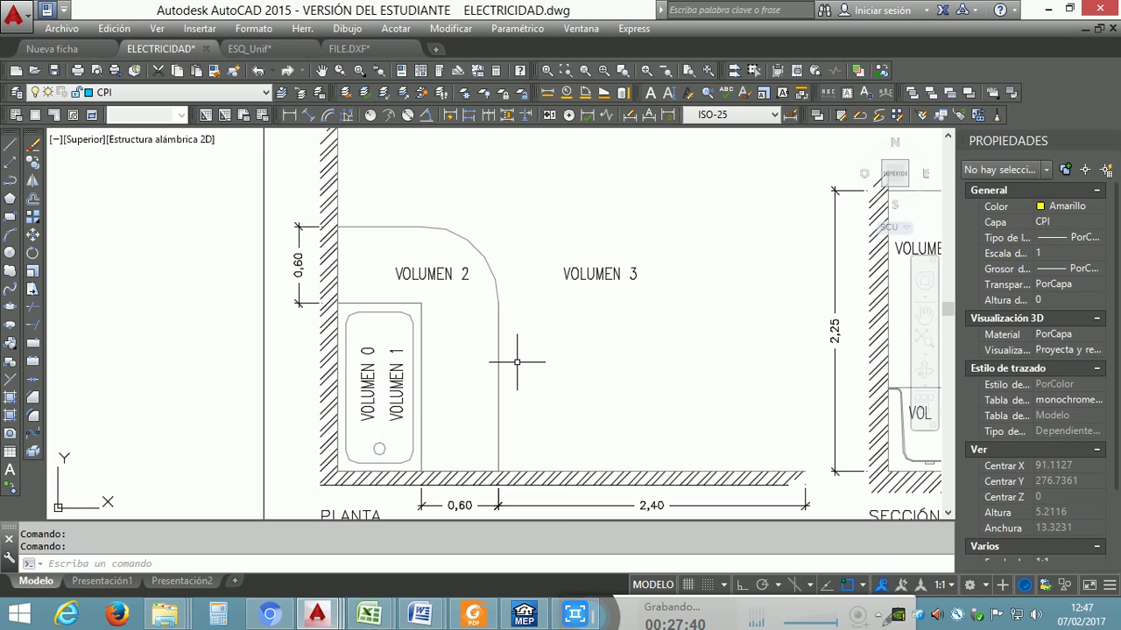
{"action": "scroll", "coordinate": [518, 360], "scroll_direction": "down", "scroll_amount": 2}
{"action": "middle_click_drag", "start_coordinate": [530, 311], "coordinate": [420, 347]}
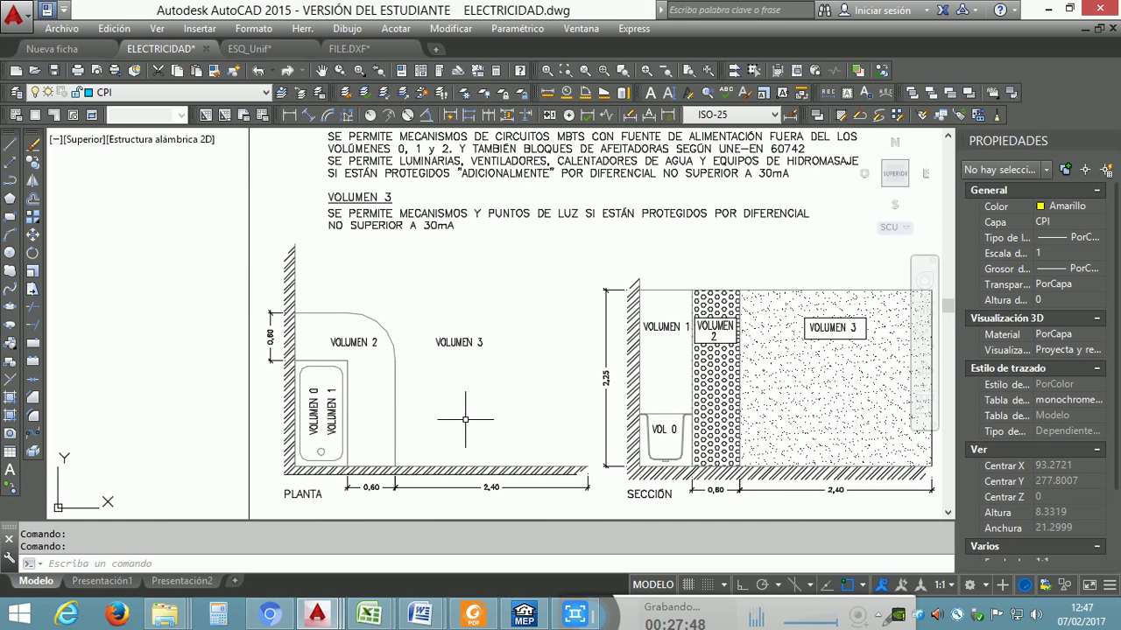
{"action": "scroll", "coordinate": [388, 426], "scroll_direction": "up", "scroll_amount": 2}
{"action": "scroll", "coordinate": [379, 375], "scroll_direction": "down", "scroll_amount": 2}
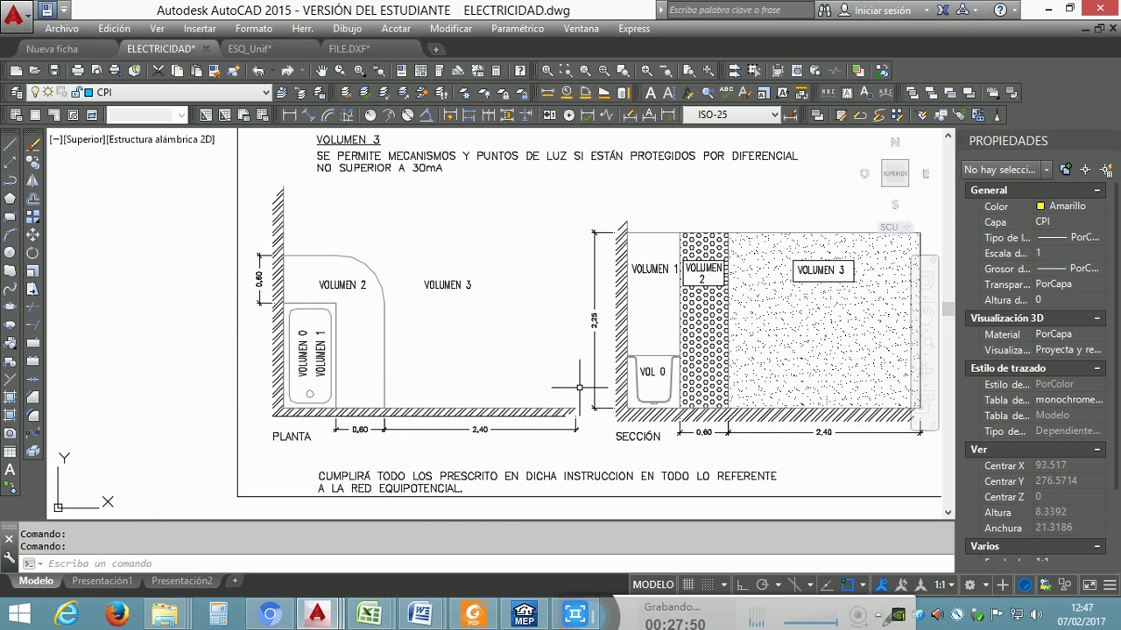
{"action": "scroll", "coordinate": [619, 388], "scroll_direction": "up", "scroll_amount": 2}
{"action": "scroll", "coordinate": [682, 379], "scroll_direction": "down", "scroll_amount": 2}
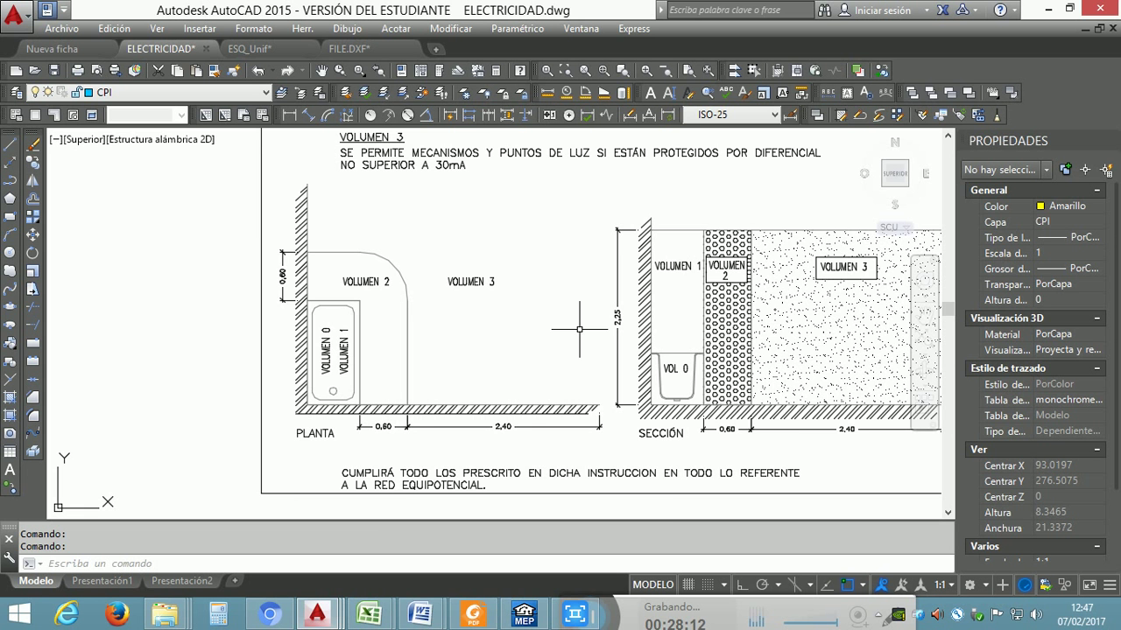
Step: Read the rules on permitted mechanisms and equipment for bathroom volumes 0 to 3, comparing them with the plan and section
{"action": "mouse_move", "coordinate": [550, 228]}
{"action": "middle_mouse_down"}
{"action": "mouse_move", "coordinate": [519, 420]}
{"action": "mouse_move", "coordinate": [491, 466]}
{"action": "middle_mouse_up"}
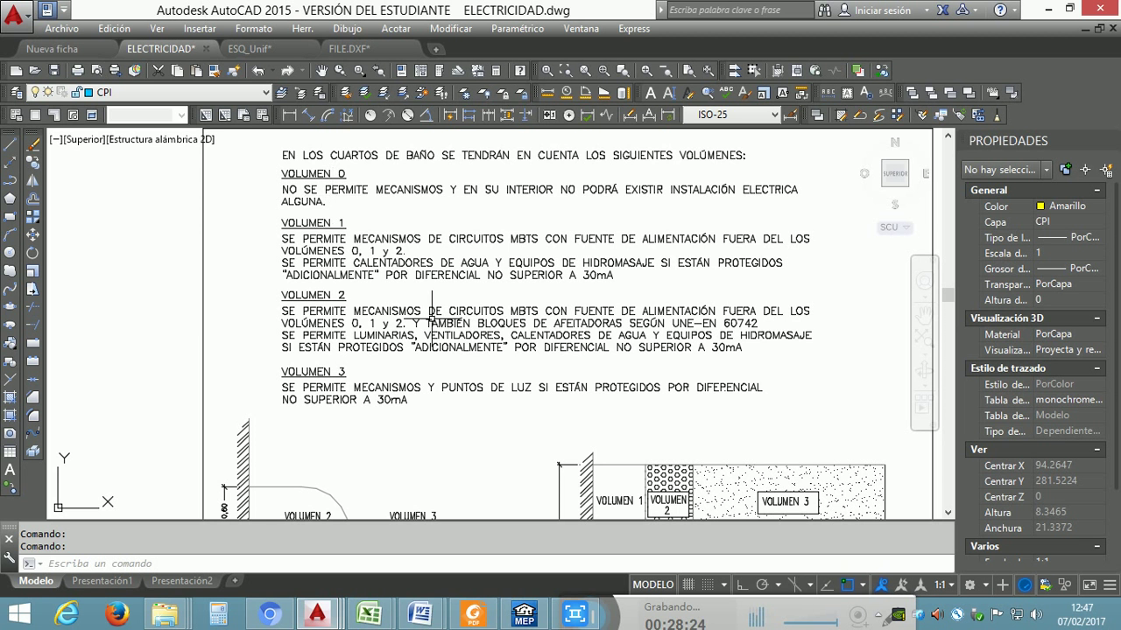
{"action": "middle_click_drag", "start_coordinate": [432, 320], "coordinate": [410, 185]}
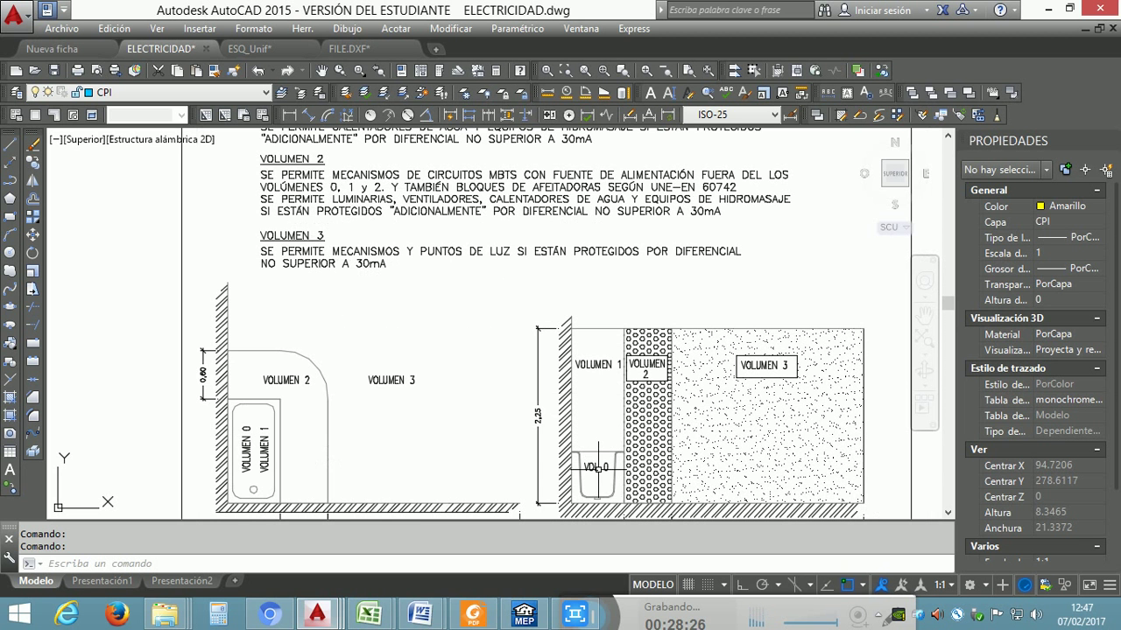
{"action": "mouse_move", "coordinate": [583, 464]}
{"action": "middle_click_drag", "start_coordinate": [393, 250], "coordinate": [402, 330]}
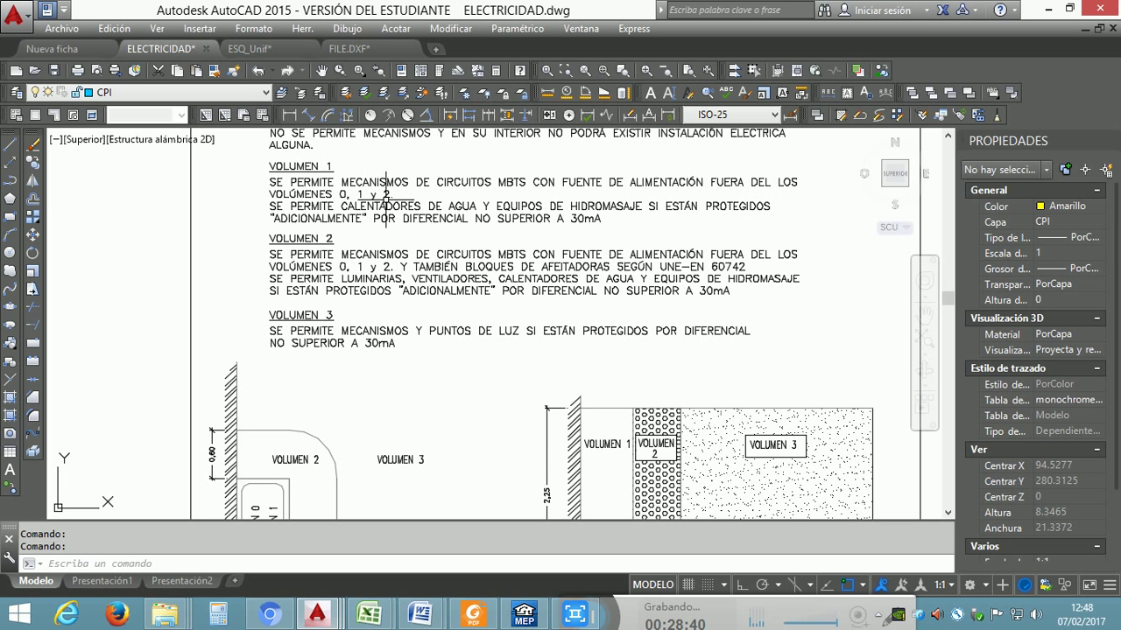
{"action": "middle_click_drag", "start_coordinate": [439, 338], "coordinate": [439, 317]}
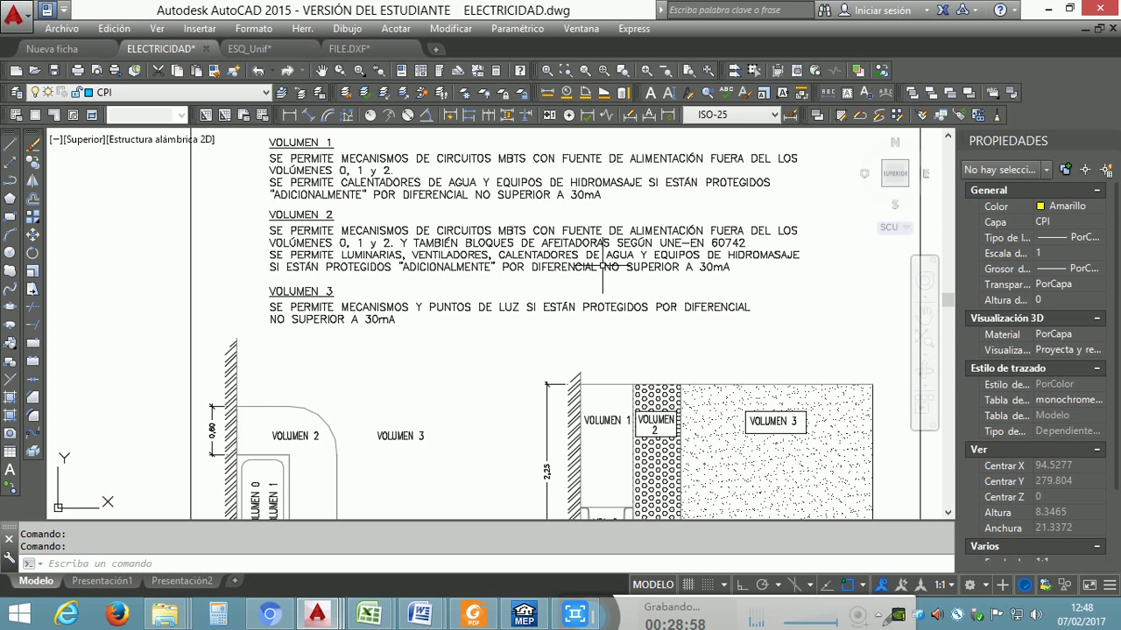
{"action": "middle_click_drag", "start_coordinate": [604, 273], "coordinate": [605, 234]}
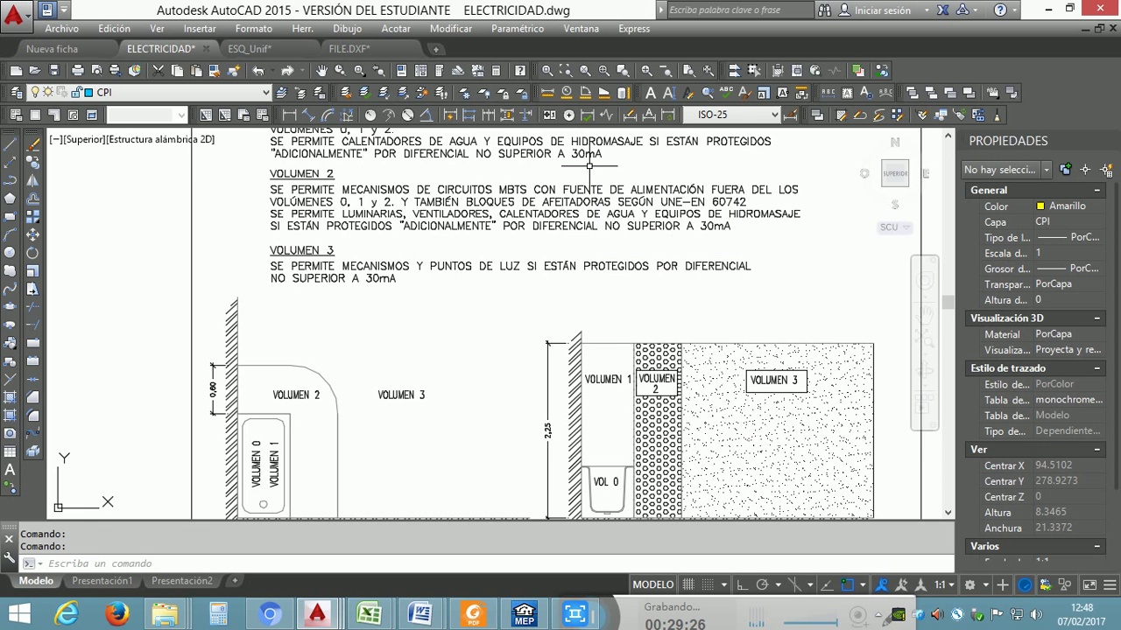
{"action": "middle_click_drag", "start_coordinate": [589, 165], "coordinate": [599, 217]}
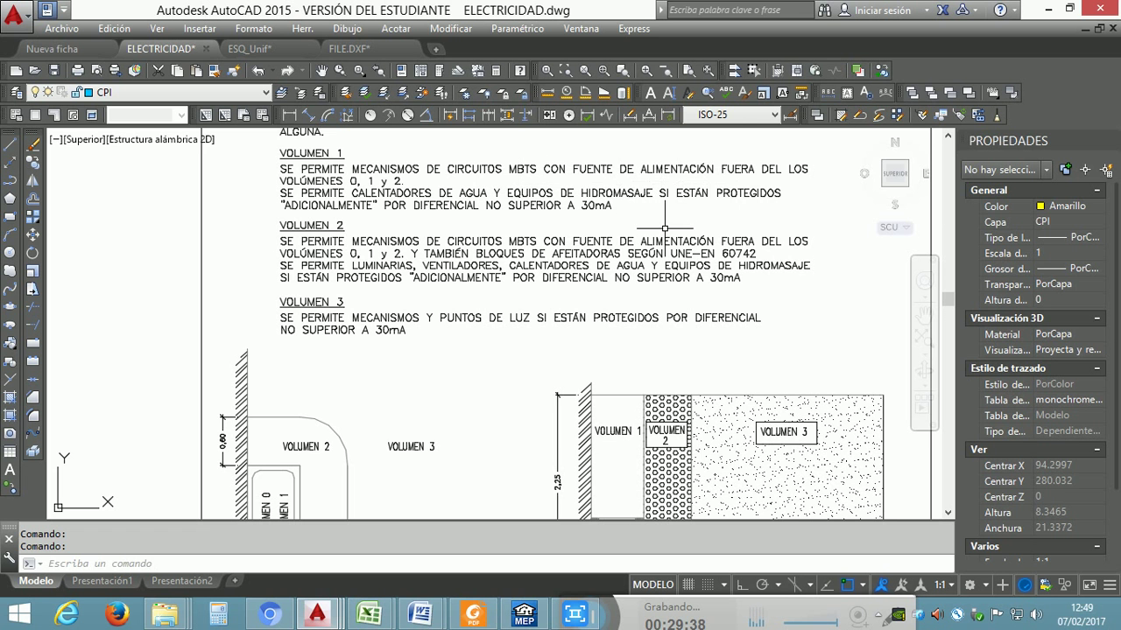
Step: Read the permitted mechanisms and equipment for bathroom volumes 2 and 3 and compare them with the plan and section drawings
{"action": "middle_click_drag", "start_coordinate": [665, 229], "coordinate": [659, 218]}
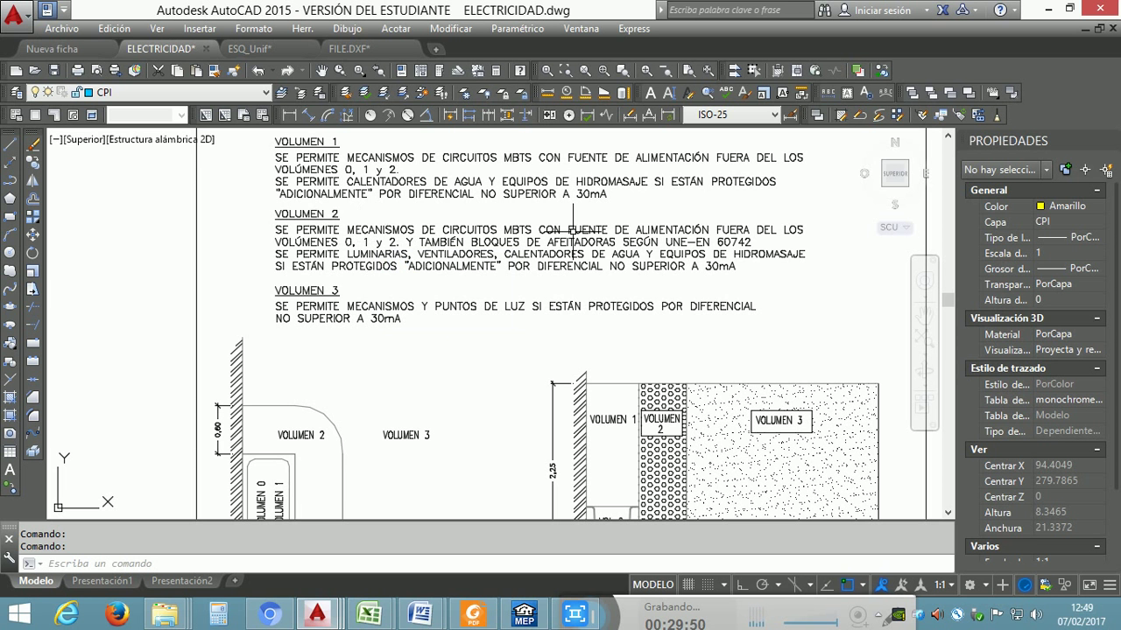
{"action": "middle_click_drag", "start_coordinate": [702, 263], "coordinate": [702, 248]}
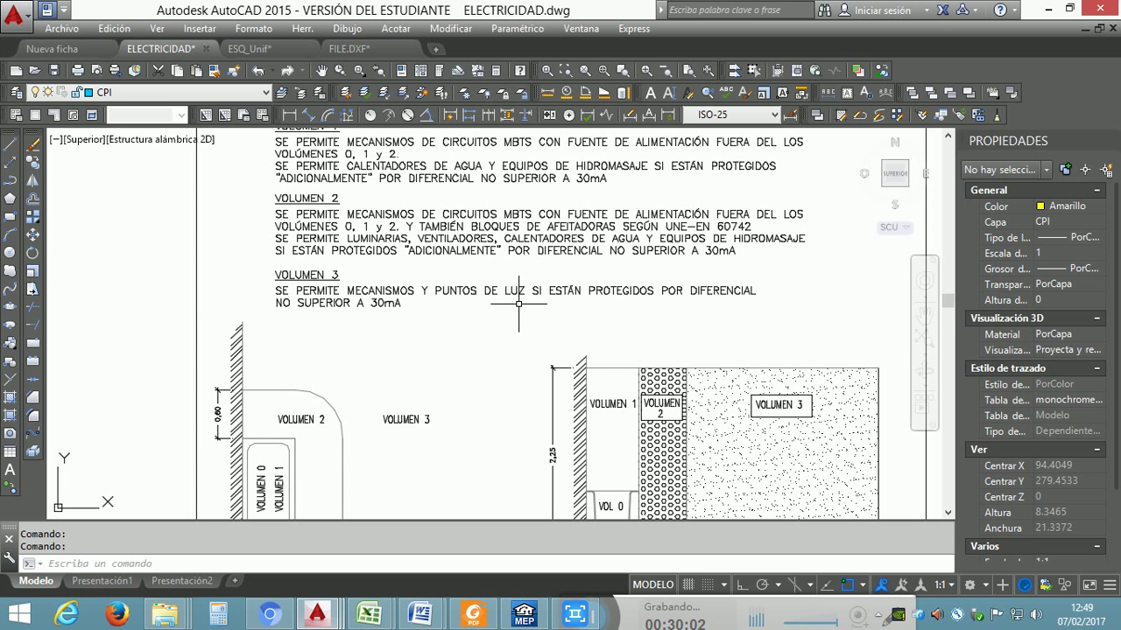
{"action": "middle_click_drag", "start_coordinate": [439, 308], "coordinate": [426, 272]}
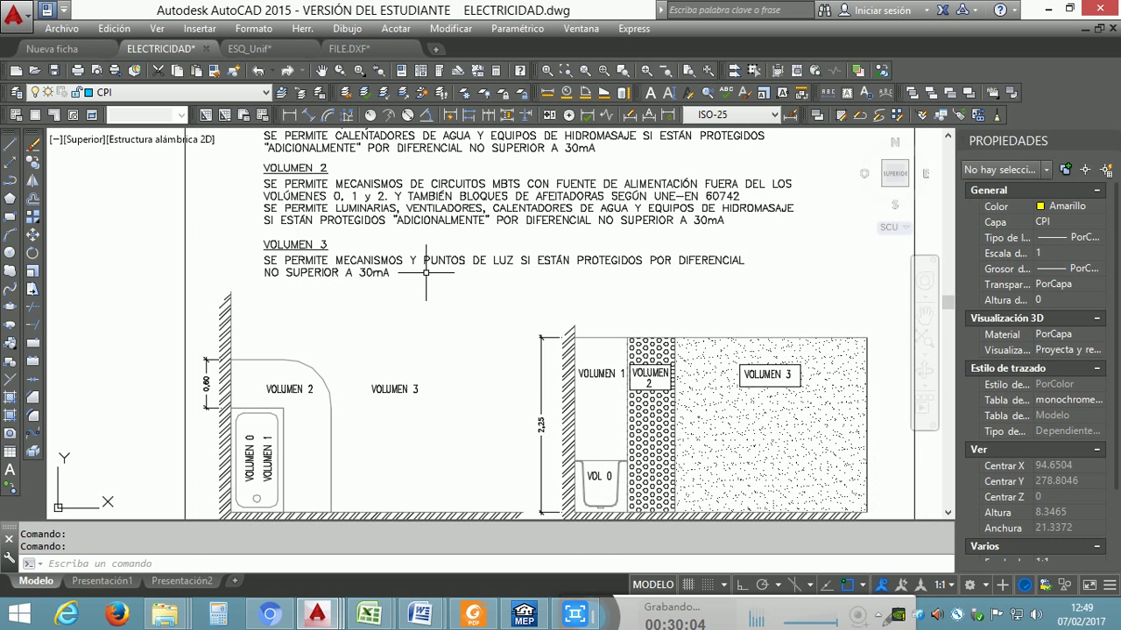
{"action": "middle_click_drag", "start_coordinate": [420, 330], "coordinate": [426, 264]}
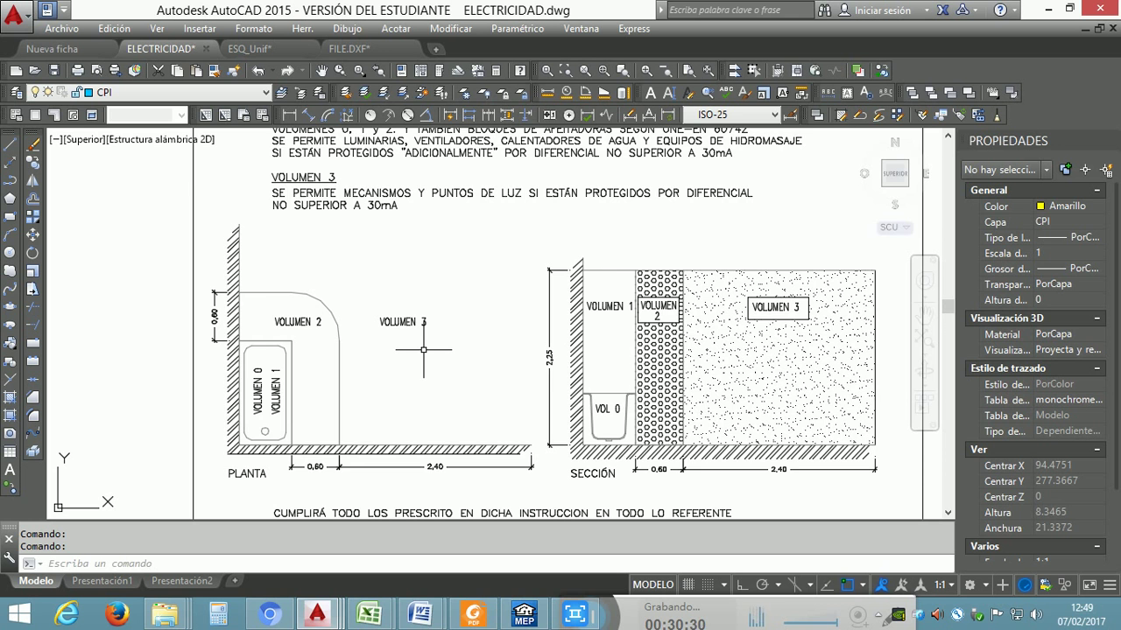
Step: Return to the overview of the electrical sheets and switch to the ESQ_Unif drawing with the building's single-line diagrams
{"action": "scroll", "coordinate": [423, 350], "scroll_direction": "down", "scroll_amount": 2}
{"action": "scroll", "coordinate": [423, 349], "scroll_direction": "down", "scroll_amount": 10}
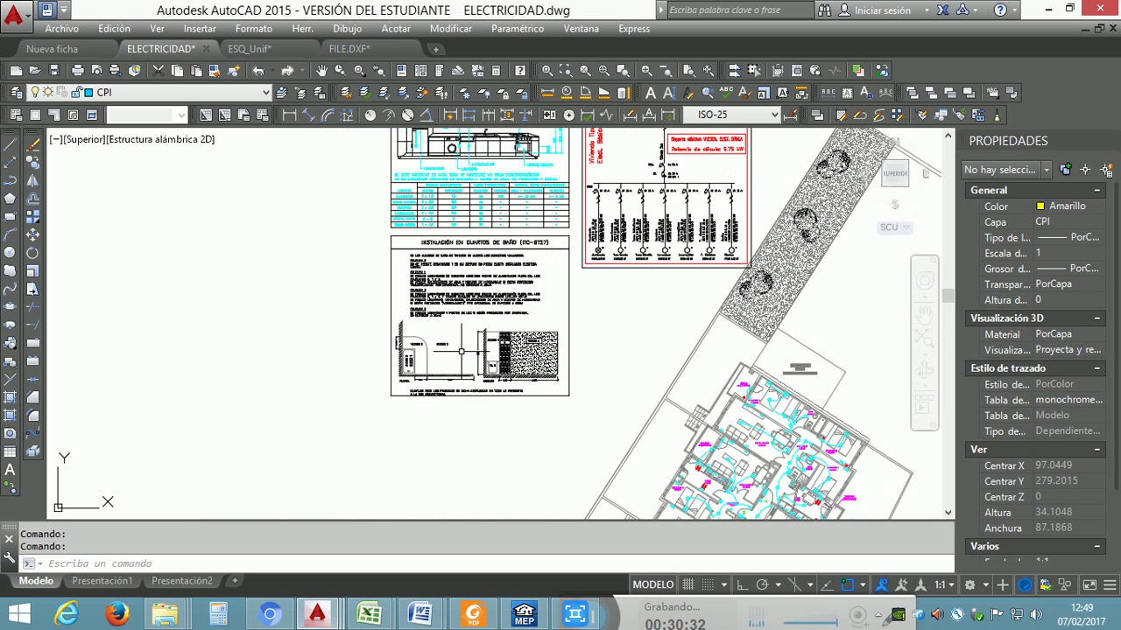
{"action": "middle_click_drag", "start_coordinate": [609, 379], "coordinate": [268, 252]}
{"action": "scroll", "coordinate": [280, 255], "scroll_direction": "down", "scroll_amount": 2}
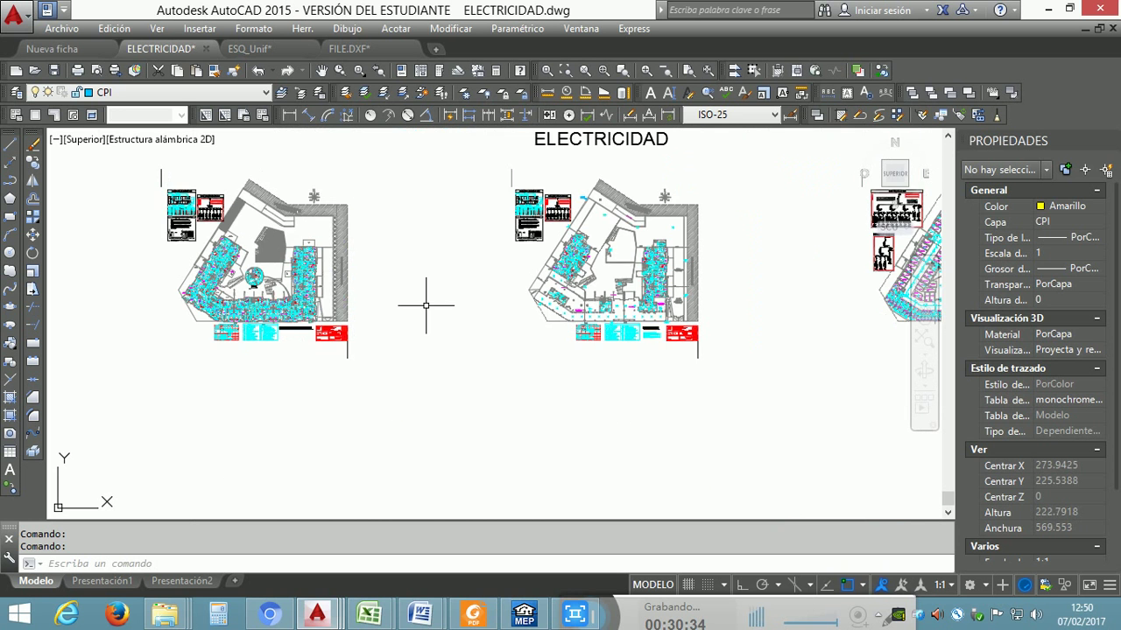
{"action": "mouse_move", "coordinate": [447, 308]}
{"action": "middle_mouse_down"}
{"action": "mouse_move", "coordinate": [147, 323]}
{"action": "mouse_move", "coordinate": [408, 379]}
{"action": "middle_mouse_up"}
{"action": "scroll", "coordinate": [148, 323], "scroll_direction": "down", "scroll_amount": 1}
{"action": "left_click", "coordinate": [273, 53]}
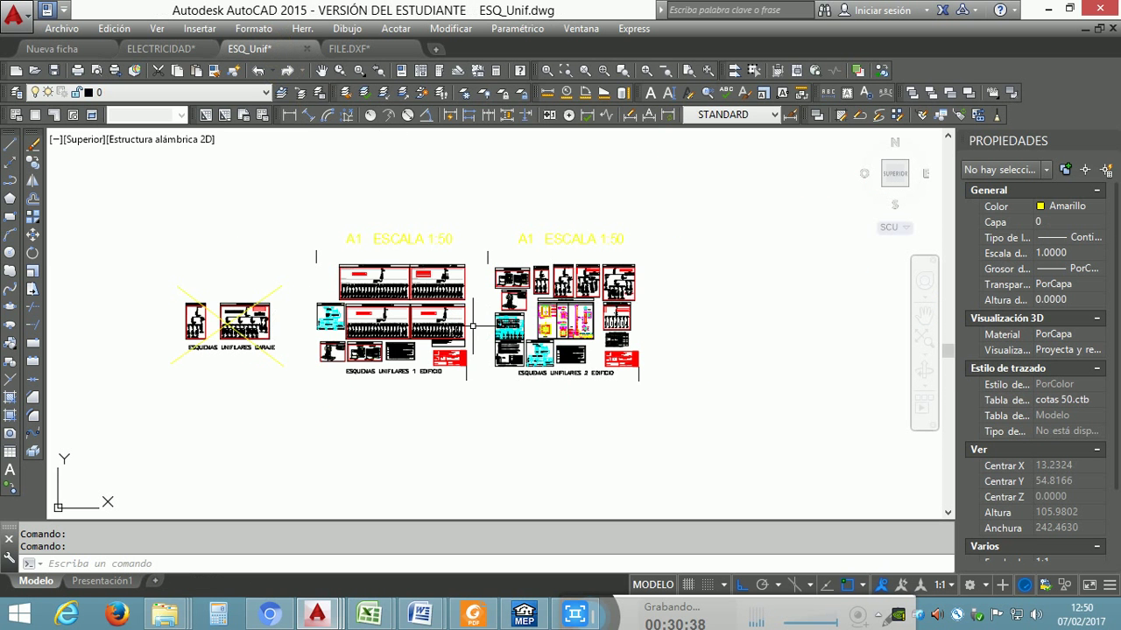
{"action": "scroll", "coordinate": [525, 311], "scroll_direction": "up", "scroll_amount": 3}
{"action": "scroll", "coordinate": [761, 346], "scroll_direction": "up", "scroll_amount": 5}
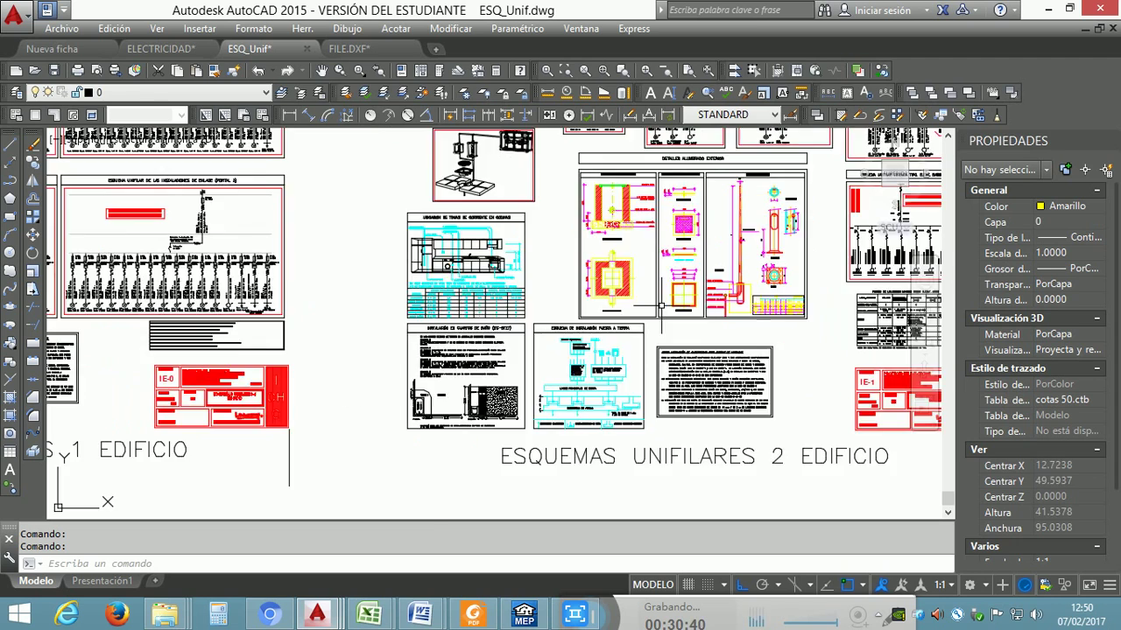
Step: Look over the kitchen socket, bathroom and exterior lighting details, and examine the earthing detail (Detalle de puesta a tierra)
{"action": "mouse_move", "coordinate": [762, 346]}
{"action": "middle_mouse_down"}
{"action": "mouse_move", "coordinate": [583, 358]}
{"action": "mouse_move", "coordinate": [534, 468]}
{"action": "middle_mouse_up"}
{"action": "scroll", "coordinate": [527, 338], "scroll_direction": "down", "scroll_amount": 1}
{"action": "middle_click_drag", "start_coordinate": [528, 337], "coordinate": [664, 290]}
{"action": "middle_click_drag", "start_coordinate": [528, 382], "coordinate": [627, 376]}
{"action": "middle_click_drag", "start_coordinate": [475, 337], "coordinate": [639, 419]}
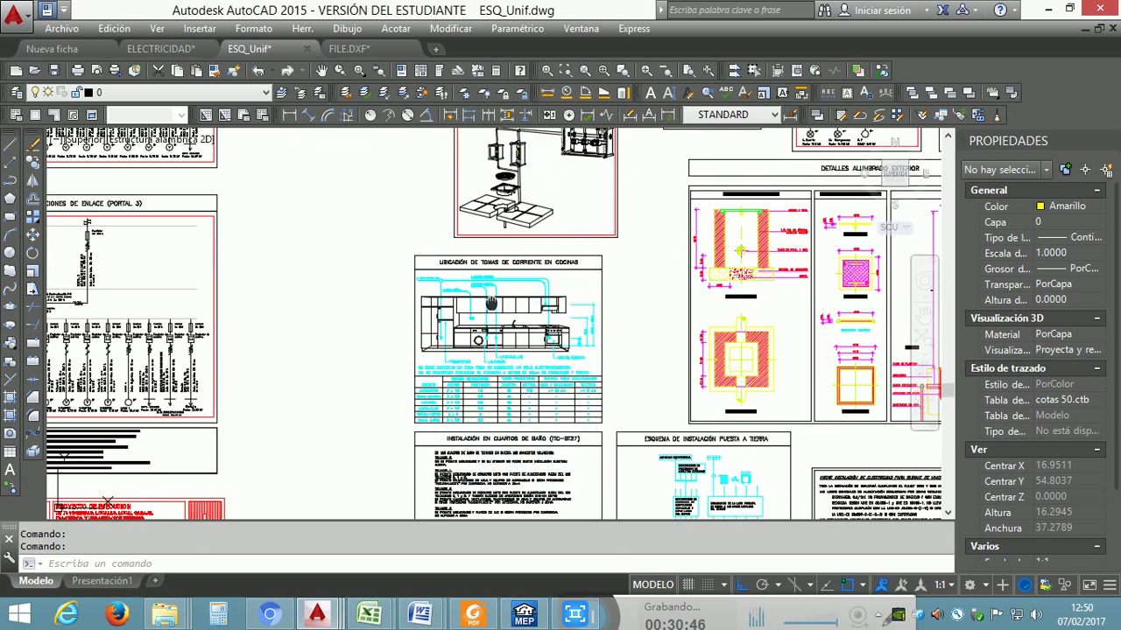
{"action": "middle_click_drag", "start_coordinate": [492, 299], "coordinate": [478, 476]}
{"action": "scroll", "coordinate": [522, 388], "scroll_direction": "up", "scroll_amount": 2}
{"action": "scroll", "coordinate": [530, 357], "scroll_direction": "up", "scroll_amount": 2}
{"action": "middle_click_drag", "start_coordinate": [525, 367], "coordinate": [513, 472]}
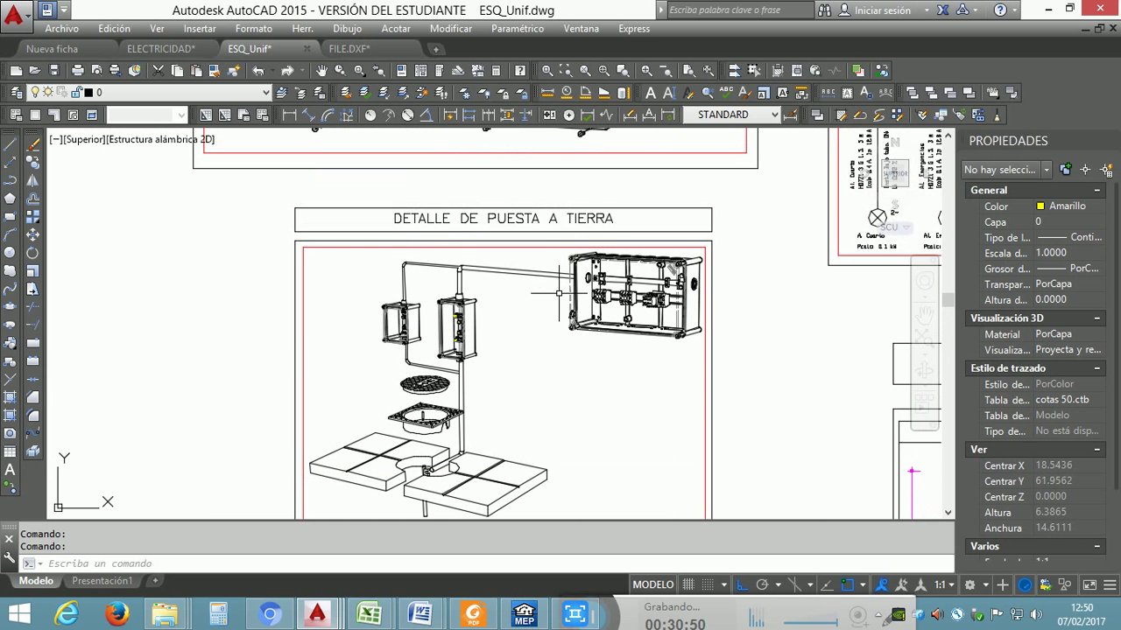
Step: Examine the general protection boxes, comparing the 160A Tipo 7 and 250A Tipo 7 models and their dimensions
{"action": "middle_click_drag", "start_coordinate": [516, 290], "coordinate": [515, 440]}
{"action": "mouse_move", "coordinate": [516, 391]}
{"action": "middle_mouse_down"}
{"action": "mouse_move", "coordinate": [503, 514]}
{"action": "mouse_move", "coordinate": [500, 391]}
{"action": "mouse_move", "coordinate": [489, 500]}
{"action": "middle_mouse_up"}
{"action": "scroll", "coordinate": [580, 253], "scroll_direction": "down", "scroll_amount": 2}
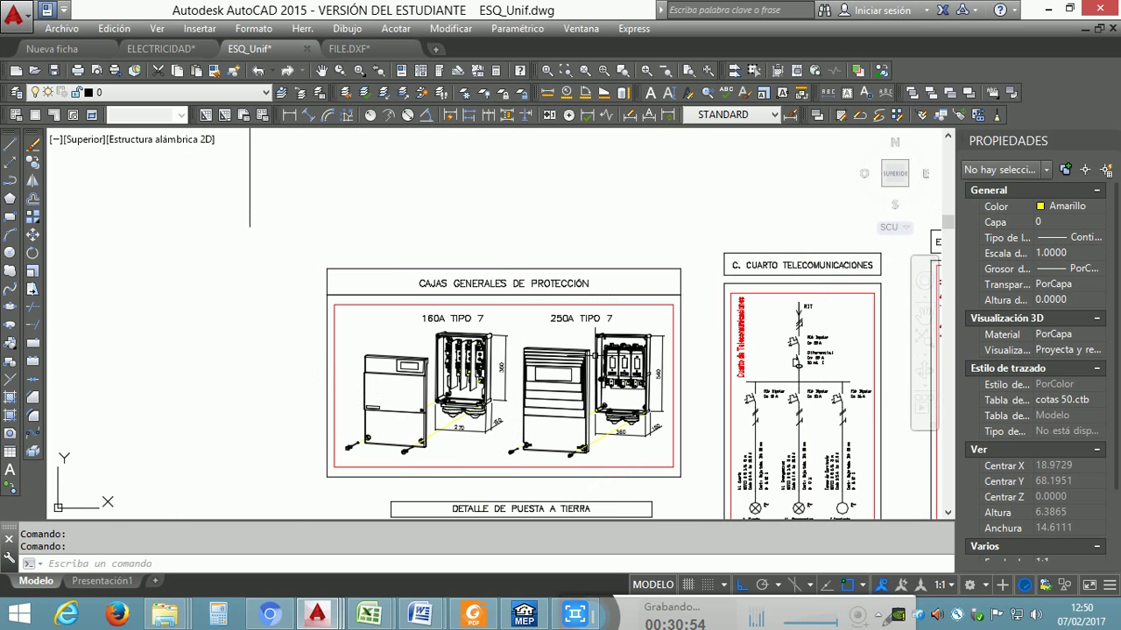
{"action": "scroll", "coordinate": [452, 325], "scroll_direction": "up", "scroll_amount": 6}
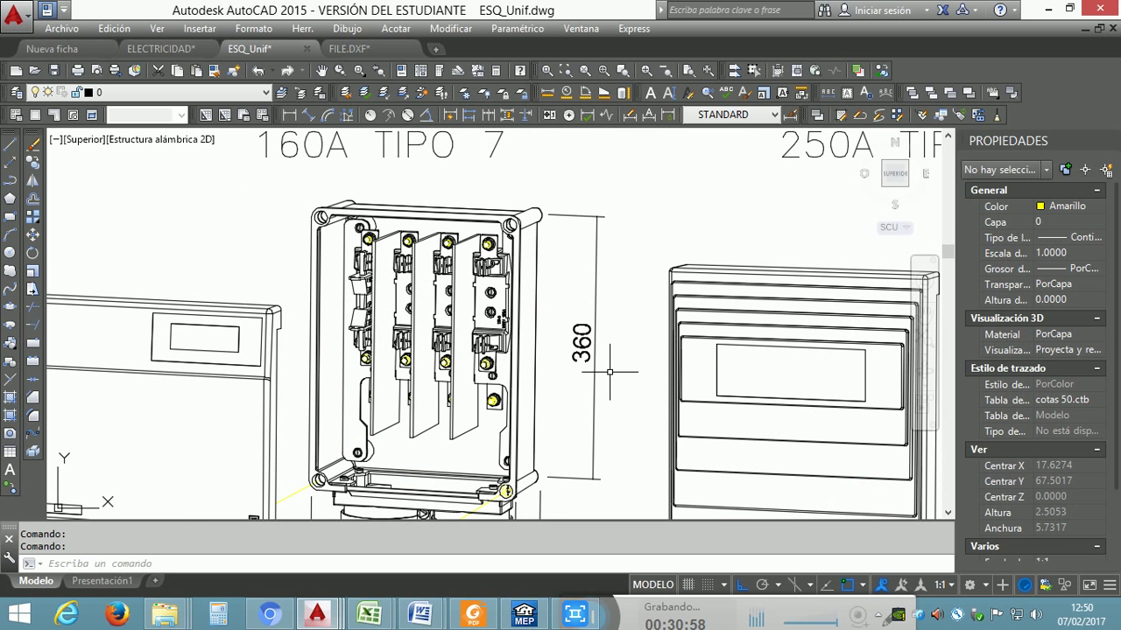
{"action": "scroll", "coordinate": [605, 373], "scroll_direction": "down", "scroll_amount": 2}
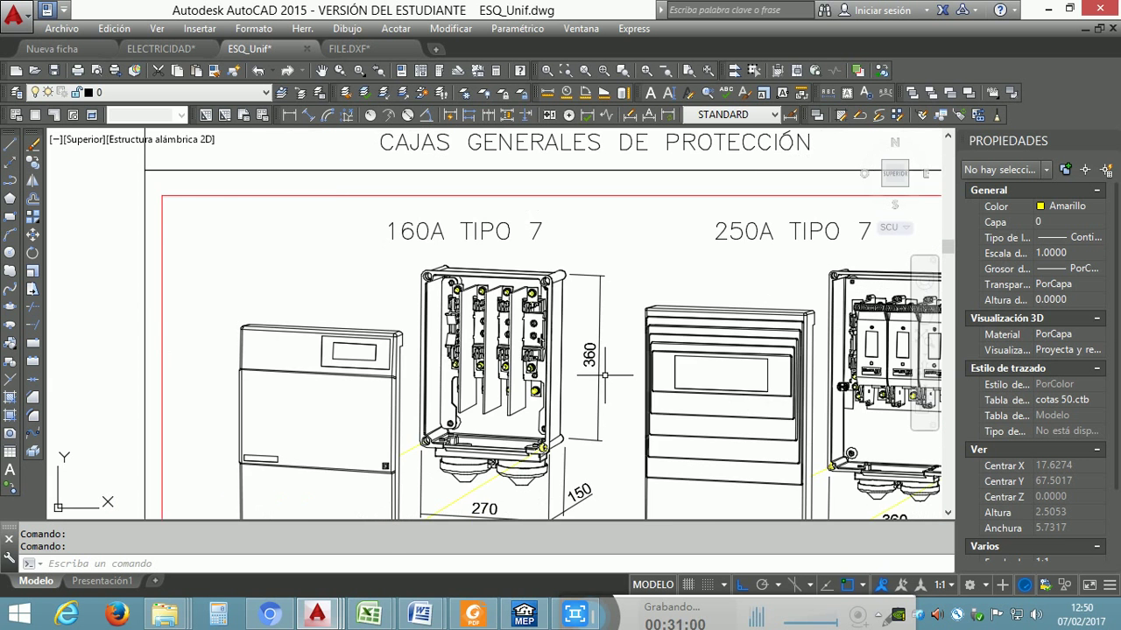
{"action": "middle_click_drag", "start_coordinate": [603, 374], "coordinate": [495, 219]}
{"action": "scroll", "coordinate": [501, 220], "scroll_direction": "down", "scroll_amount": 3}
{"action": "scroll", "coordinate": [499, 263], "scroll_direction": "up", "scroll_amount": 1}
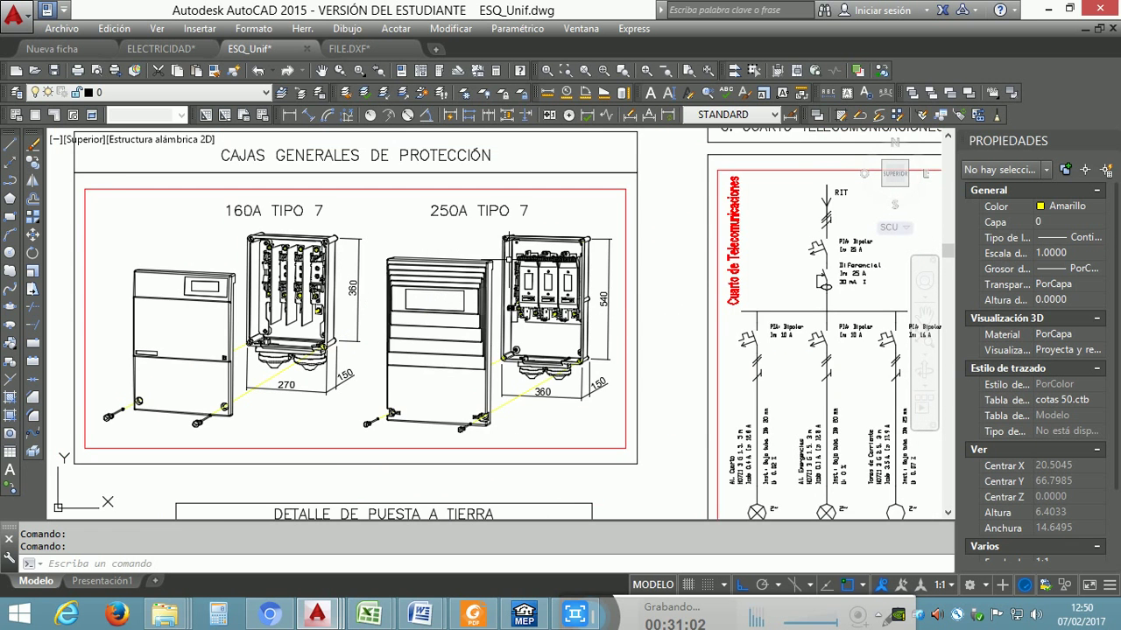
Step: Review the single-line diagrams of the telecommunications room, pressure group, shared community services and staircase common services
{"action": "scroll", "coordinate": [556, 284], "scroll_direction": "up", "scroll_amount": 1}
{"action": "mouse_move", "coordinate": [673, 276]}
{"action": "middle_mouse_down"}
{"action": "mouse_move", "coordinate": [567, 278]}
{"action": "mouse_move", "coordinate": [333, 341]}
{"action": "mouse_move", "coordinate": [284, 328]}
{"action": "middle_mouse_up"}
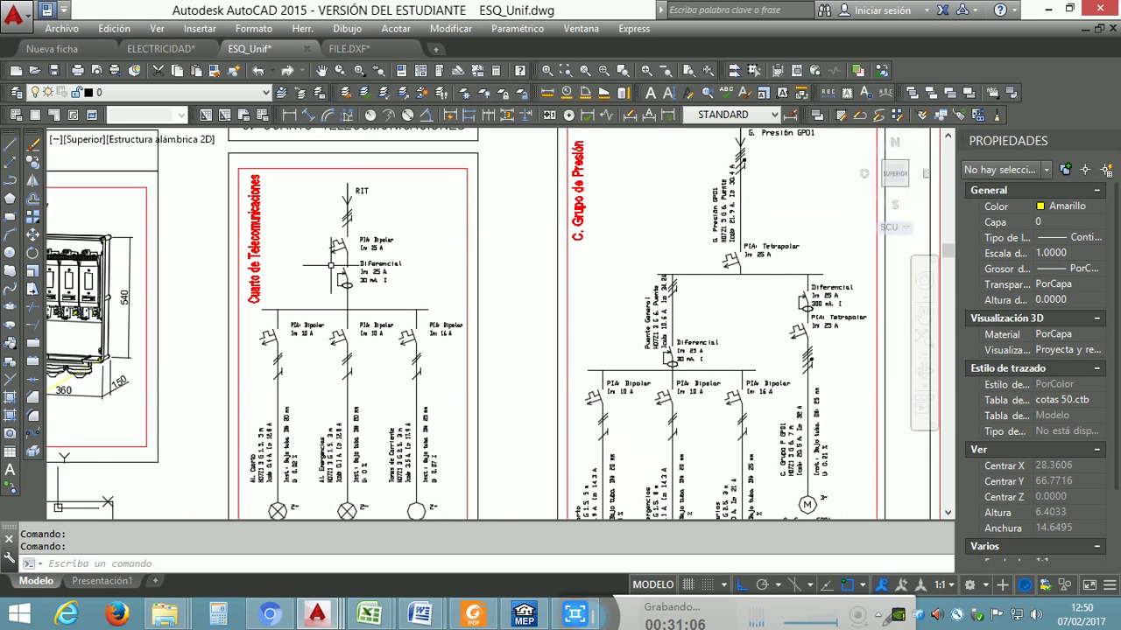
{"action": "scroll", "coordinate": [361, 171], "scroll_direction": "down", "scroll_amount": 2}
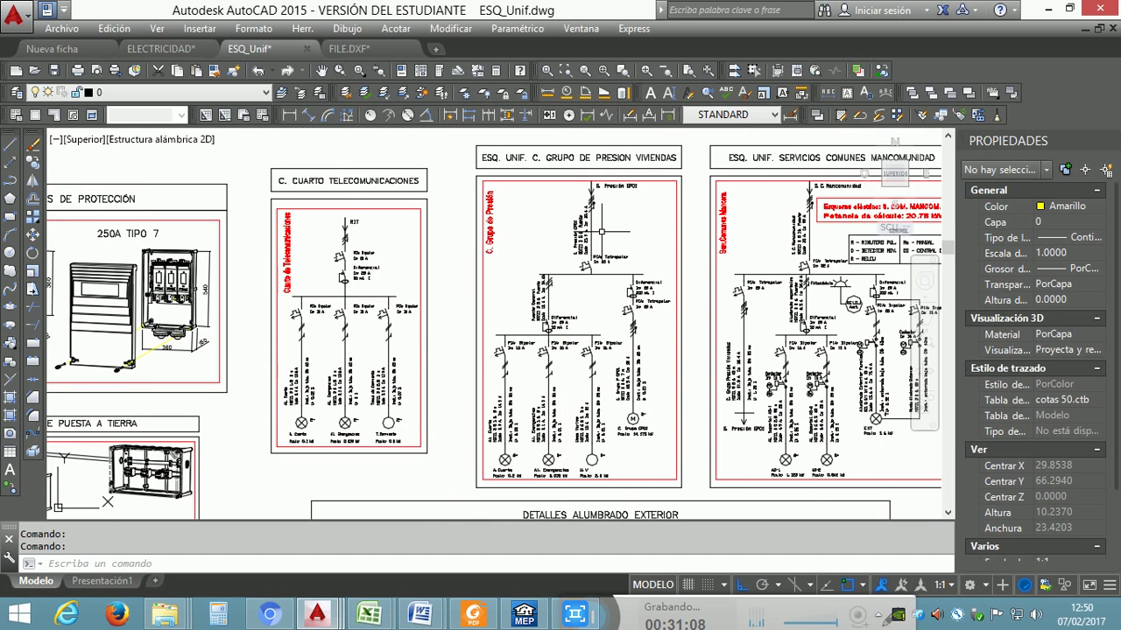
{"action": "middle_click_drag", "start_coordinate": [605, 233], "coordinate": [316, 208]}
{"action": "middle_click_drag", "start_coordinate": [515, 216], "coordinate": [489, 272]}
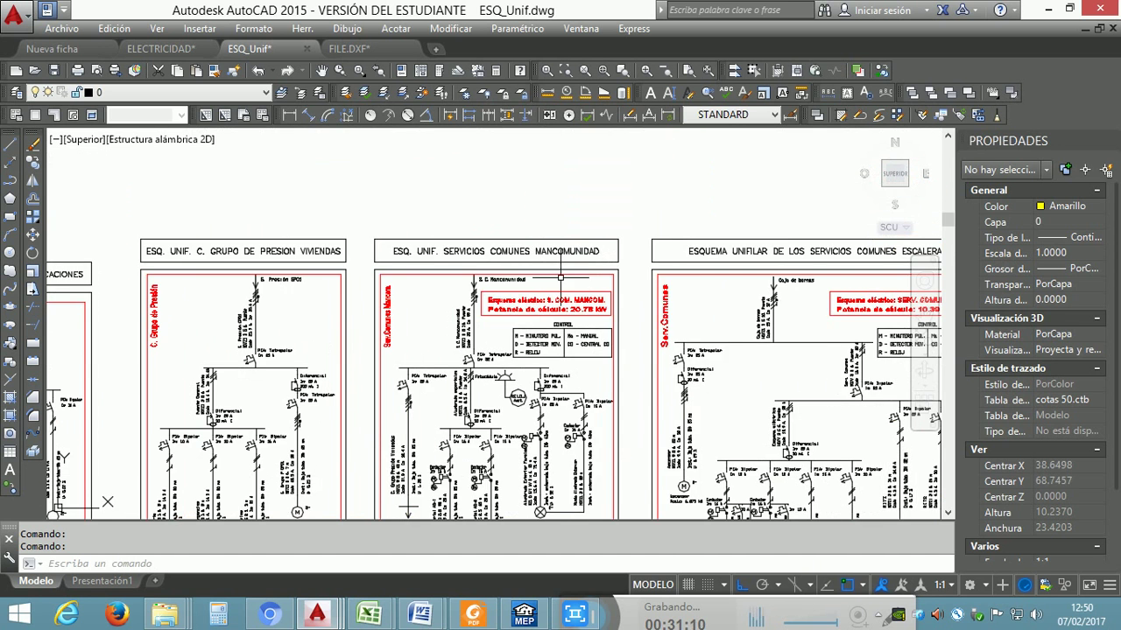
{"action": "middle_click_drag", "start_coordinate": [561, 277], "coordinate": [509, 306]}
{"action": "middle_click_drag", "start_coordinate": [607, 276], "coordinate": [406, 274]}
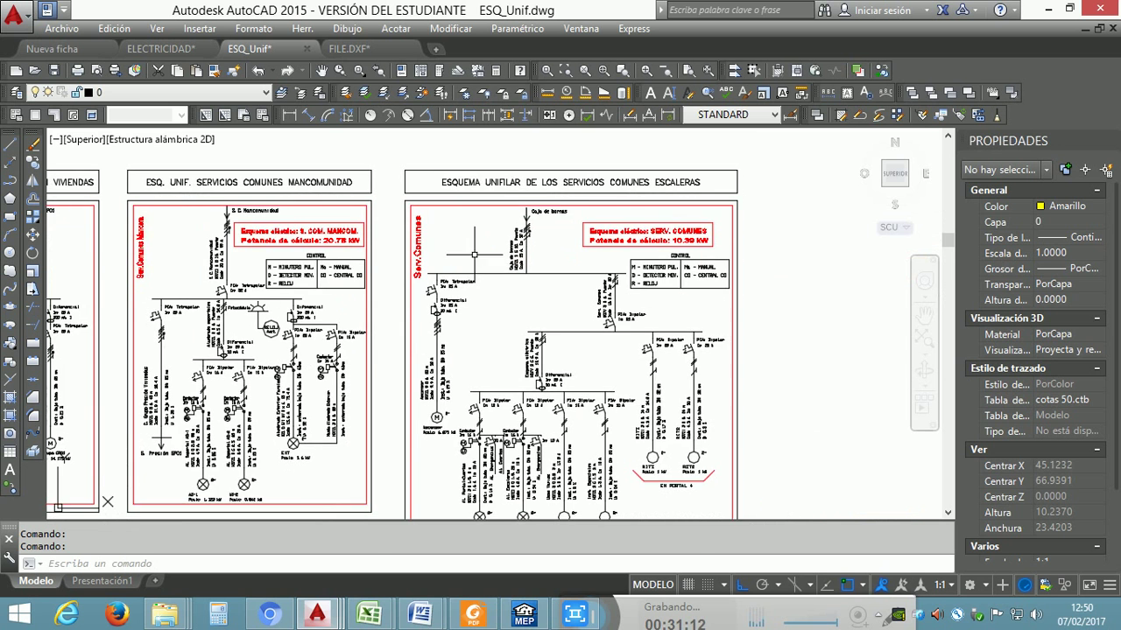
{"action": "scroll", "coordinate": [611, 260], "scroll_direction": "down", "scroll_amount": 2}
Step: Examine the standard dwelling's basic electrification single-line diagram, including its main protections and calculation power
{"action": "middle_click_drag", "start_coordinate": [460, 344], "coordinate": [689, 272]}
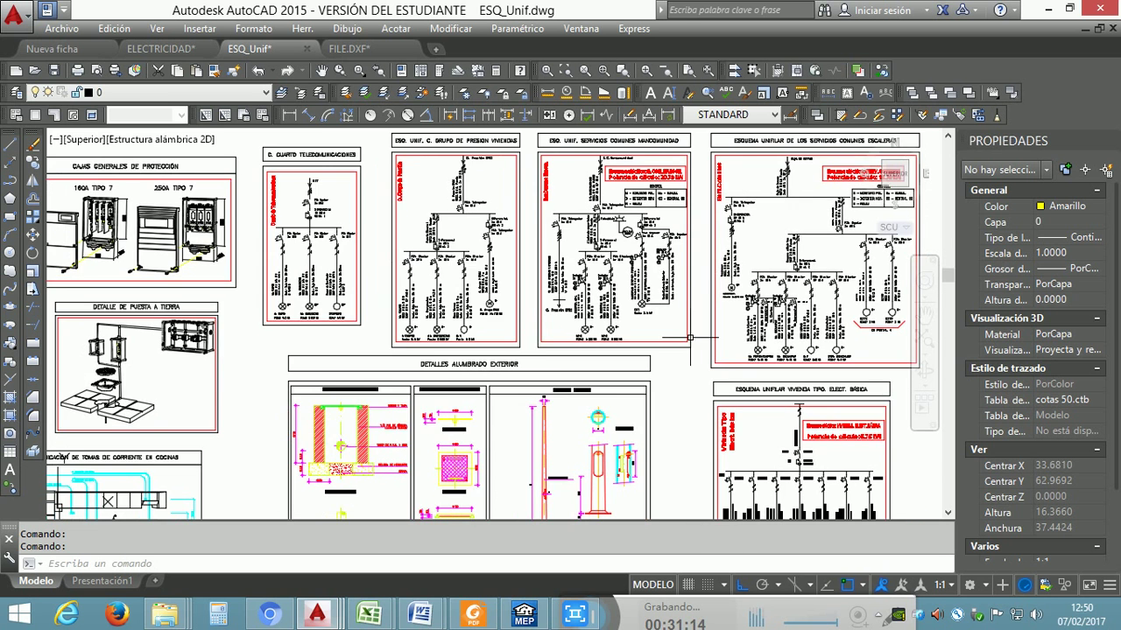
{"action": "middle_click_drag", "start_coordinate": [781, 419], "coordinate": [775, 246]}
{"action": "scroll", "coordinate": [785, 231], "scroll_direction": "up", "scroll_amount": 2}
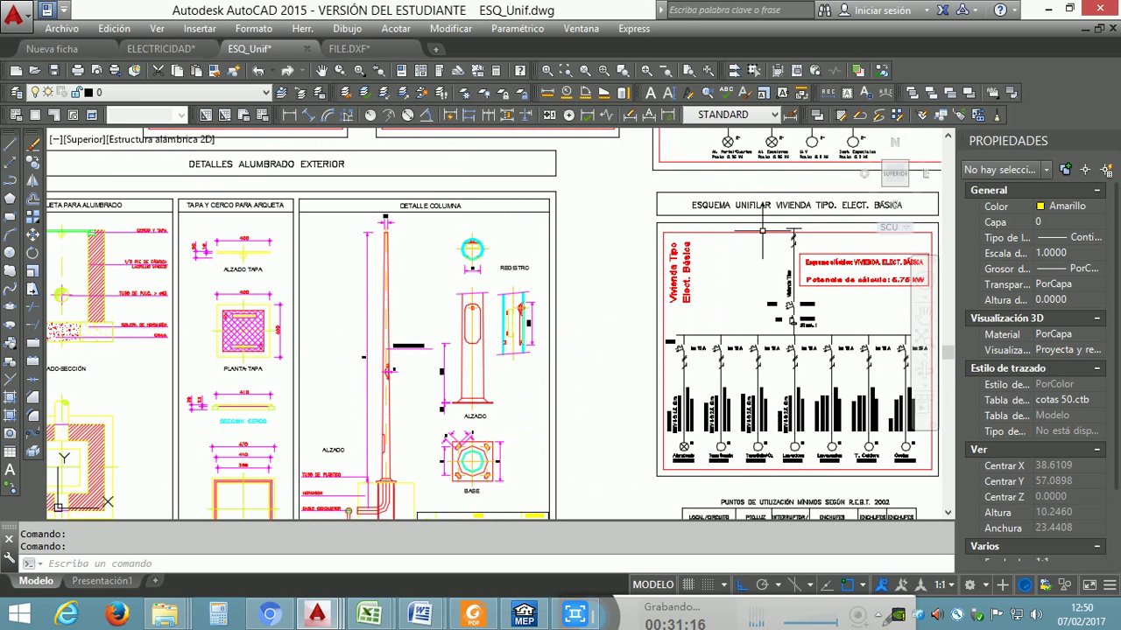
{"action": "scroll", "coordinate": [779, 333], "scroll_direction": "down", "scroll_amount": 2}
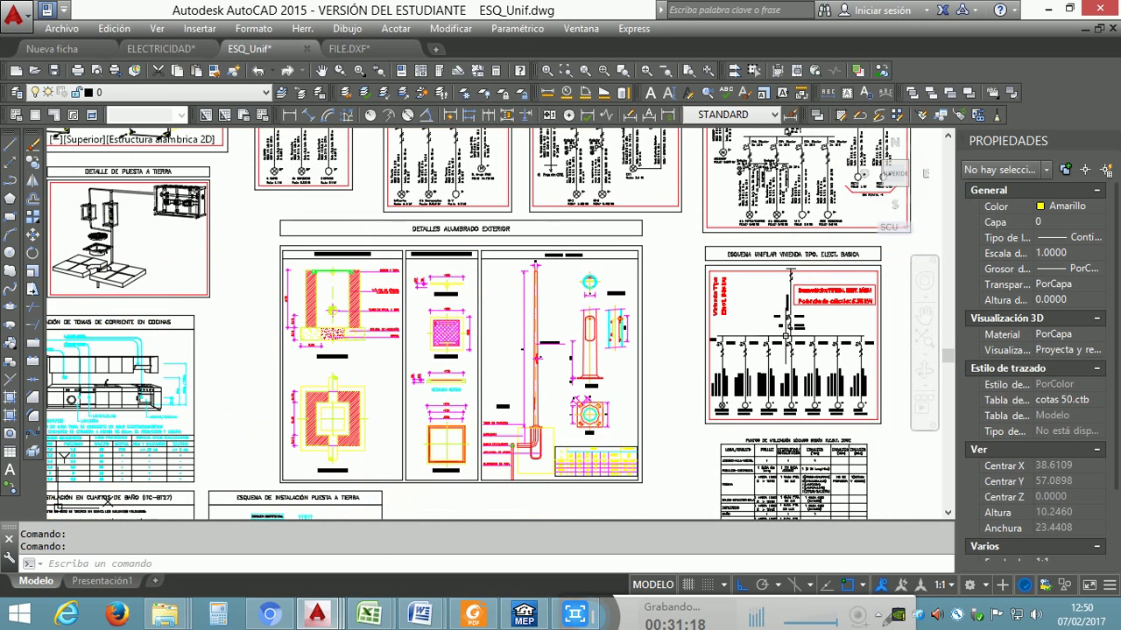
{"action": "middle_click_drag", "start_coordinate": [577, 305], "coordinate": [489, 303]}
{"action": "scroll", "coordinate": [588, 305], "scroll_direction": "up", "scroll_amount": 4}
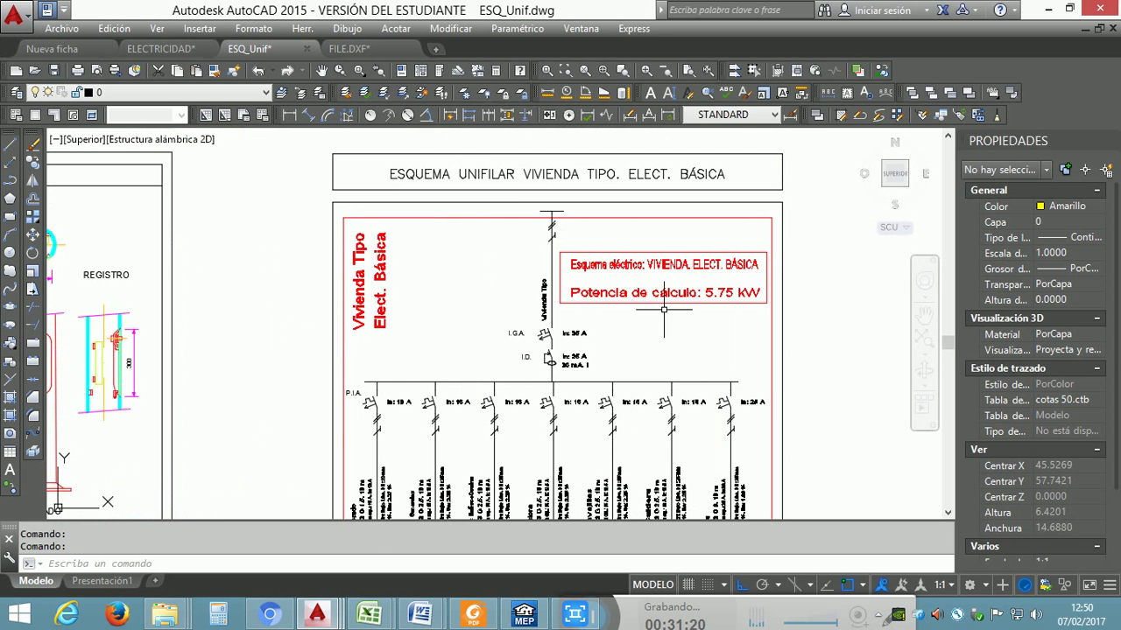
{"action": "scroll", "coordinate": [666, 319], "scroll_direction": "up", "scroll_amount": 2}
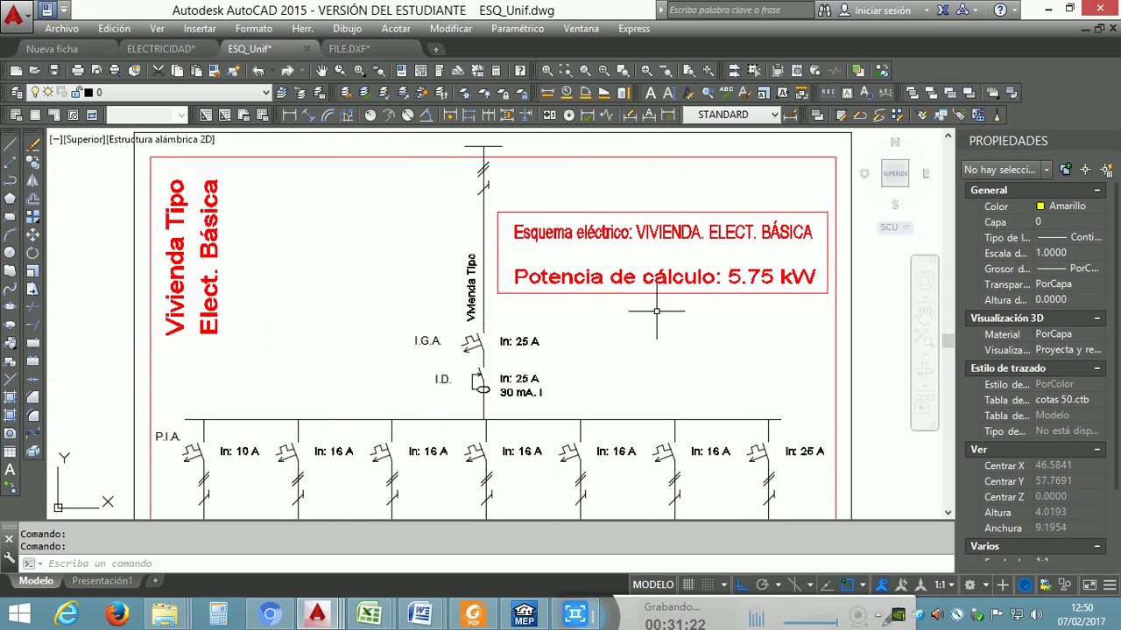
{"action": "middle_click_drag", "start_coordinate": [665, 319], "coordinate": [485, 319]}
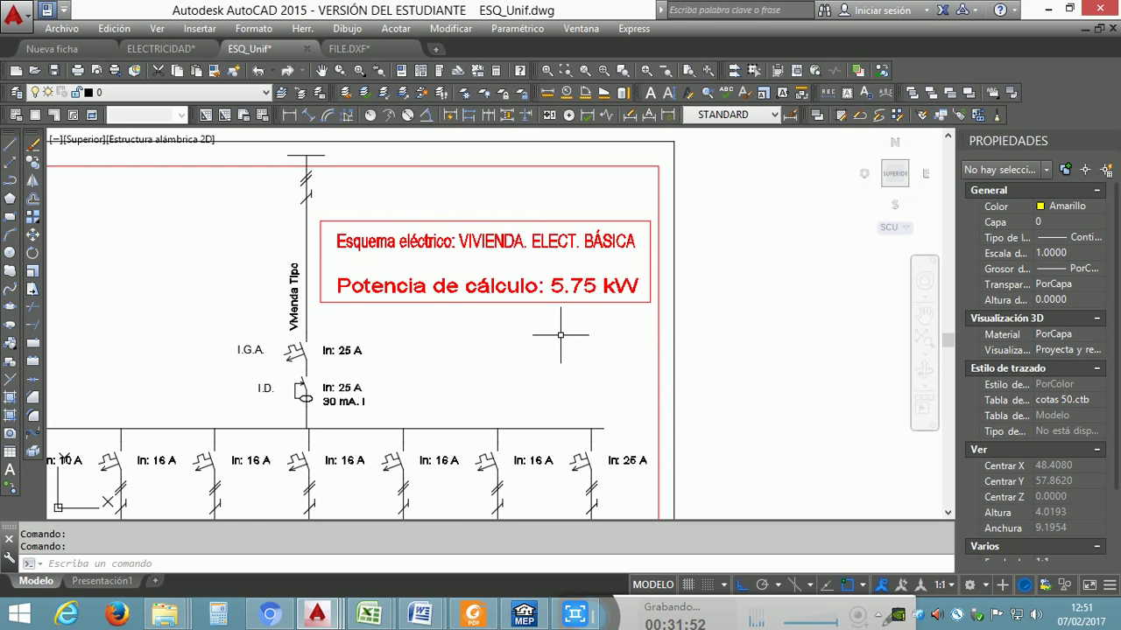
Step: Examine the single-line diagrams of the portals' link installations, including the meter centralisation and individual branch circuits
{"action": "scroll", "coordinate": [596, 315], "scroll_direction": "down", "scroll_amount": 5}
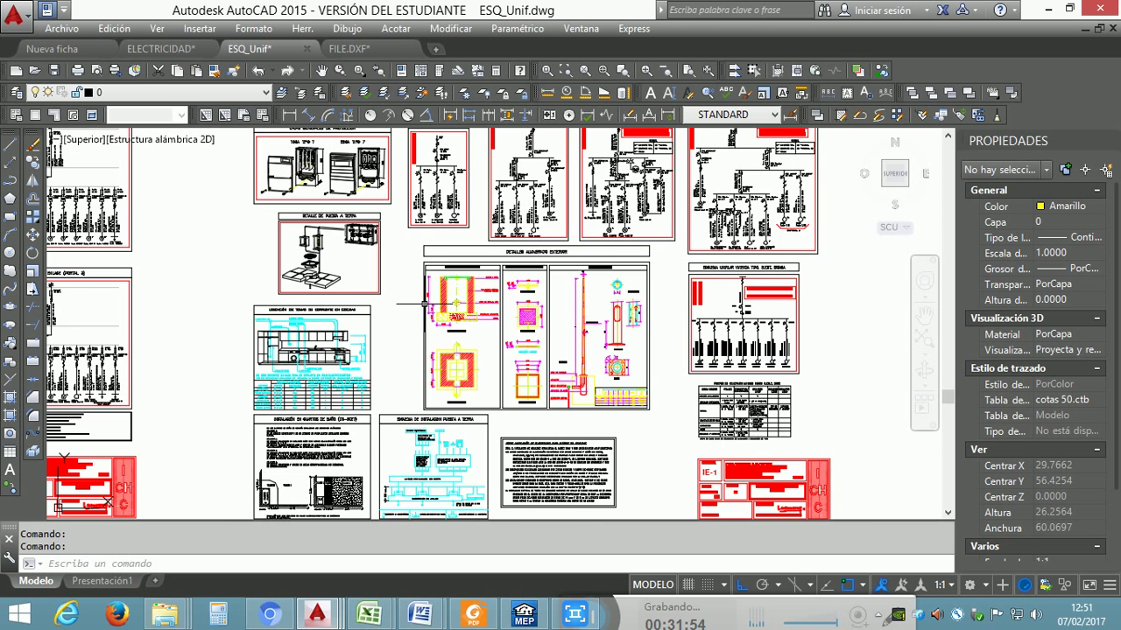
{"action": "middle_click_drag", "start_coordinate": [423, 305], "coordinate": [600, 385]}
{"action": "middle_click_drag", "start_coordinate": [576, 348], "coordinate": [665, 336]}
{"action": "scroll", "coordinate": [665, 335], "scroll_direction": "up", "scroll_amount": 7}
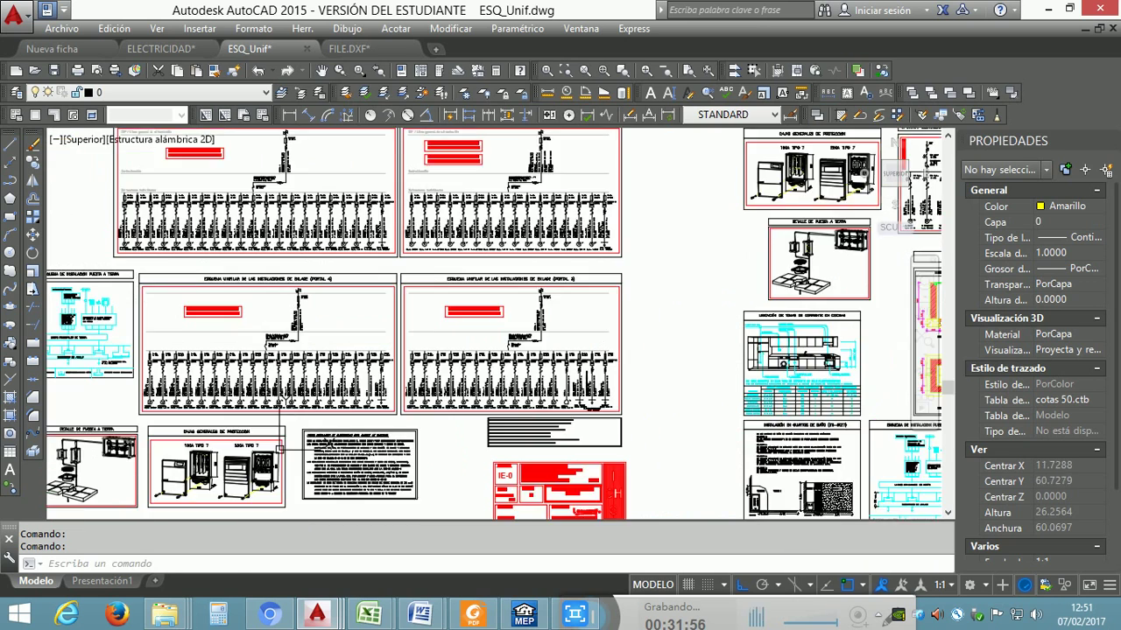
{"action": "middle_click_drag", "start_coordinate": [523, 199], "coordinate": [715, 250]}
{"action": "scroll", "coordinate": [496, 245], "scroll_direction": "down", "scroll_amount": 5}
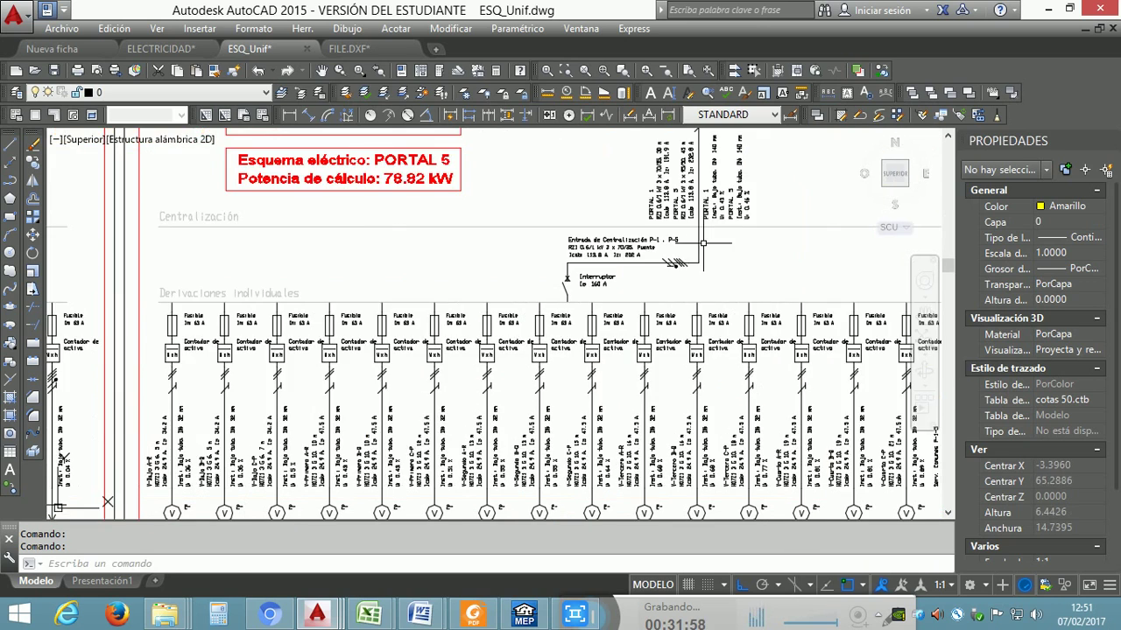
Step: Review the crossed-out garage single-line diagrams and the overall arrangement of the two building diagram sheets
{"action": "scroll", "coordinate": [440, 312], "scroll_direction": "down", "scroll_amount": 4}
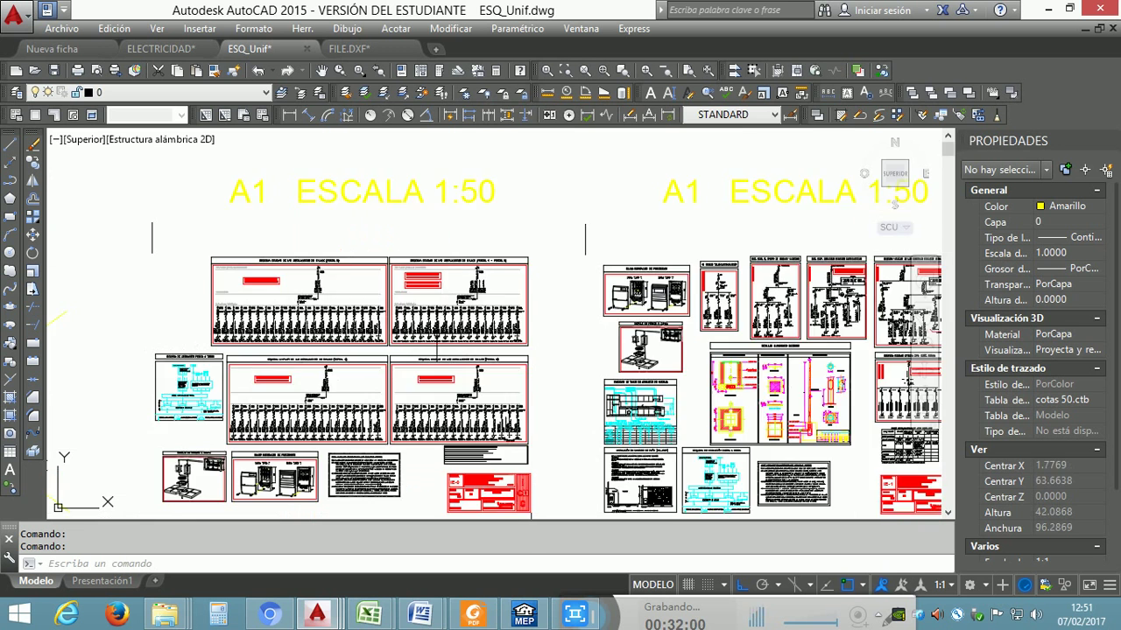
{"action": "middle_click_drag", "start_coordinate": [419, 354], "coordinate": [672, 259]}
{"action": "middle_click_drag", "start_coordinate": [532, 366], "coordinate": [538, 291]}
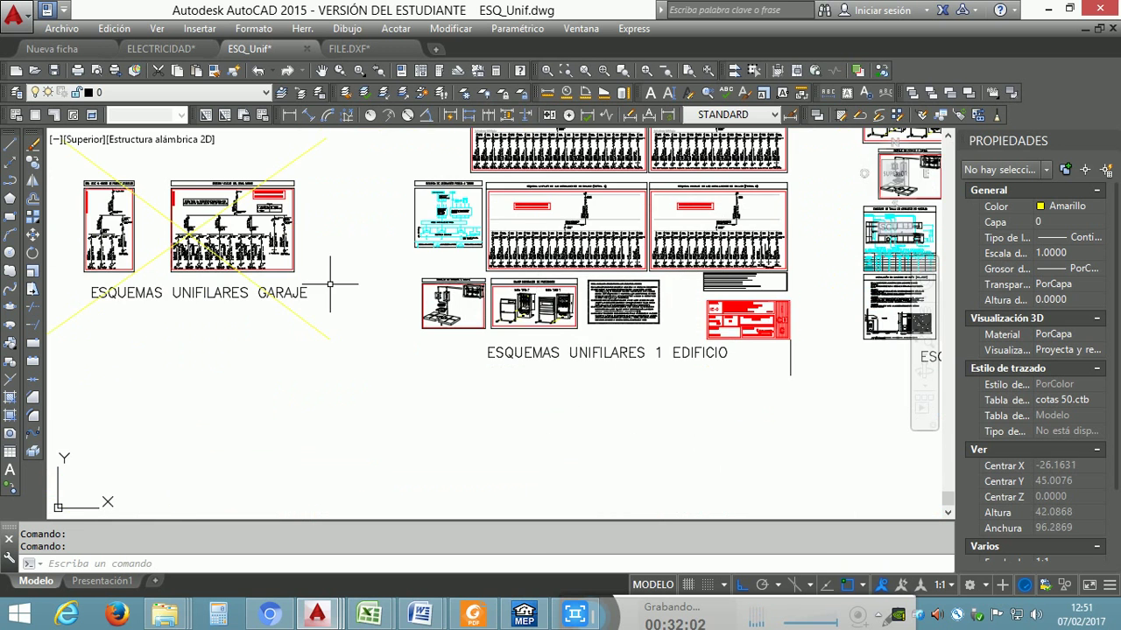
{"action": "mouse_move", "coordinate": [330, 293]}
{"action": "middle_mouse_down"}
{"action": "mouse_move", "coordinate": [535, 290]}
{"action": "mouse_move", "coordinate": [325, 297]}
{"action": "middle_mouse_up"}
{"action": "scroll", "coordinate": [535, 290], "scroll_direction": "down", "scroll_amount": 3}
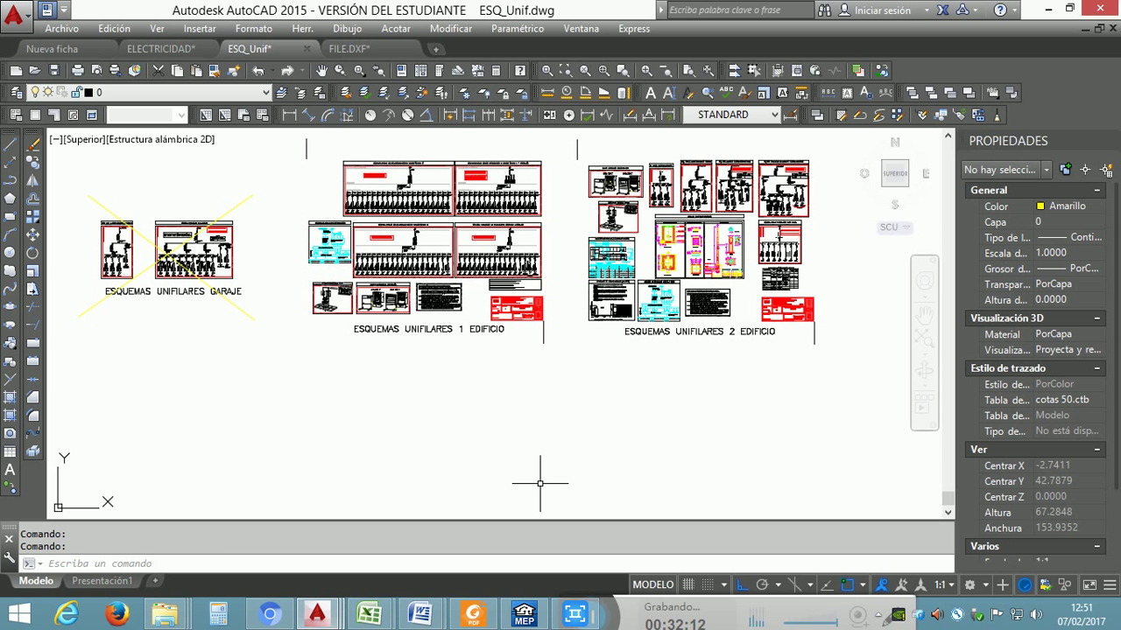
Step: Switch to CYPECAD MEP and, in the electrical general data, try locating the building in an urban area surrounded by equal or taller buildings
{"action": "left_click", "coordinate": [546, 618]}
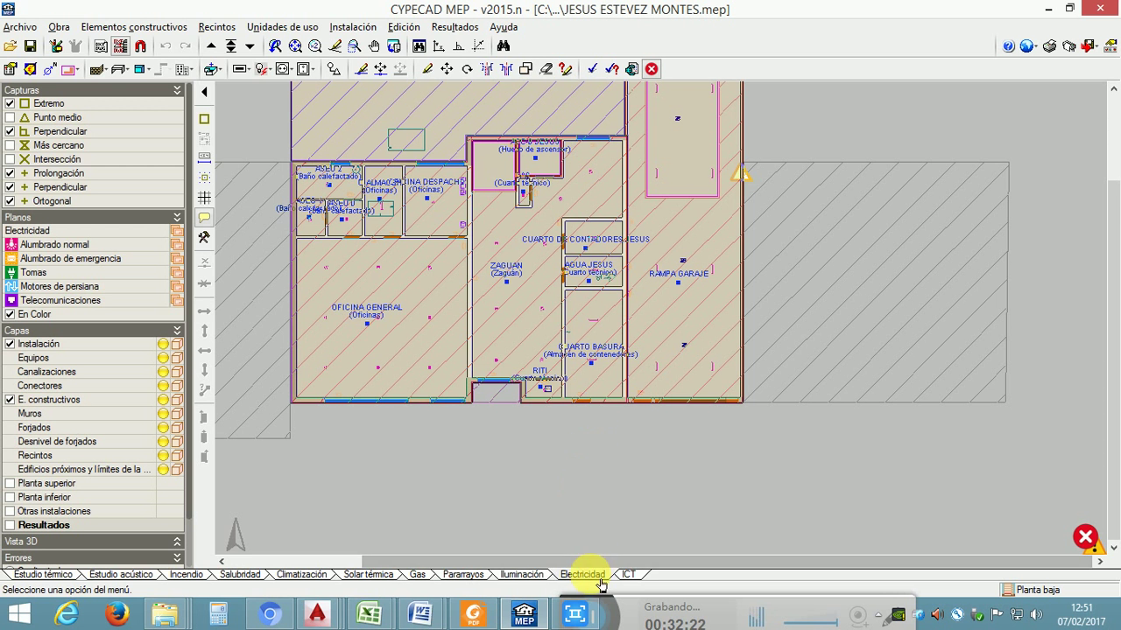
{"action": "left_click", "coordinate": [59, 27]}
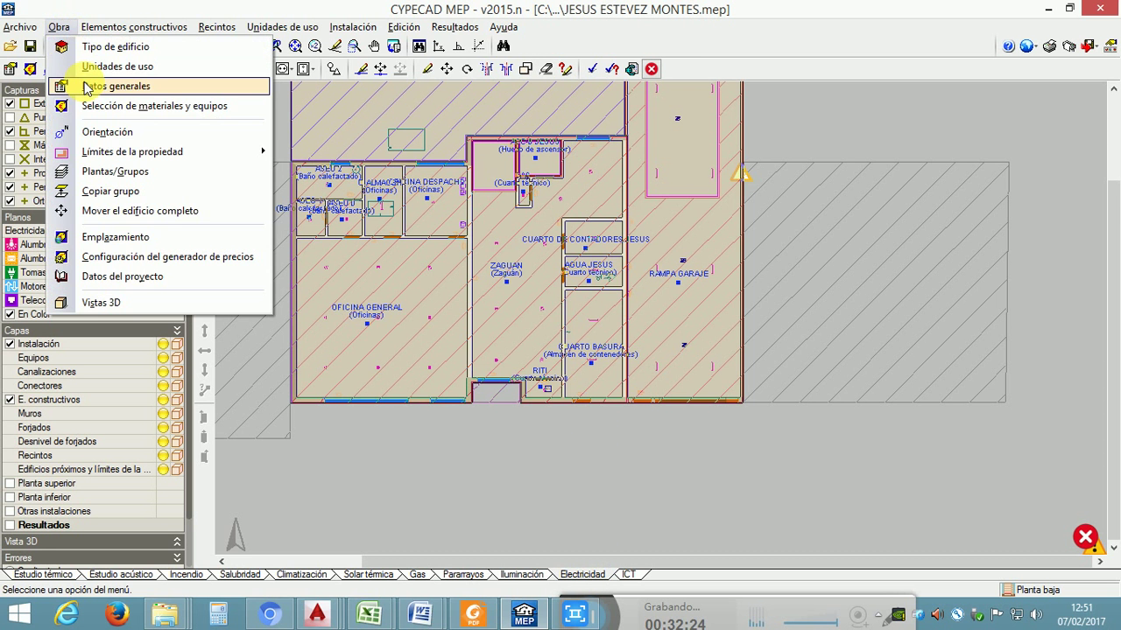
{"action": "left_click", "coordinate": [116, 85]}
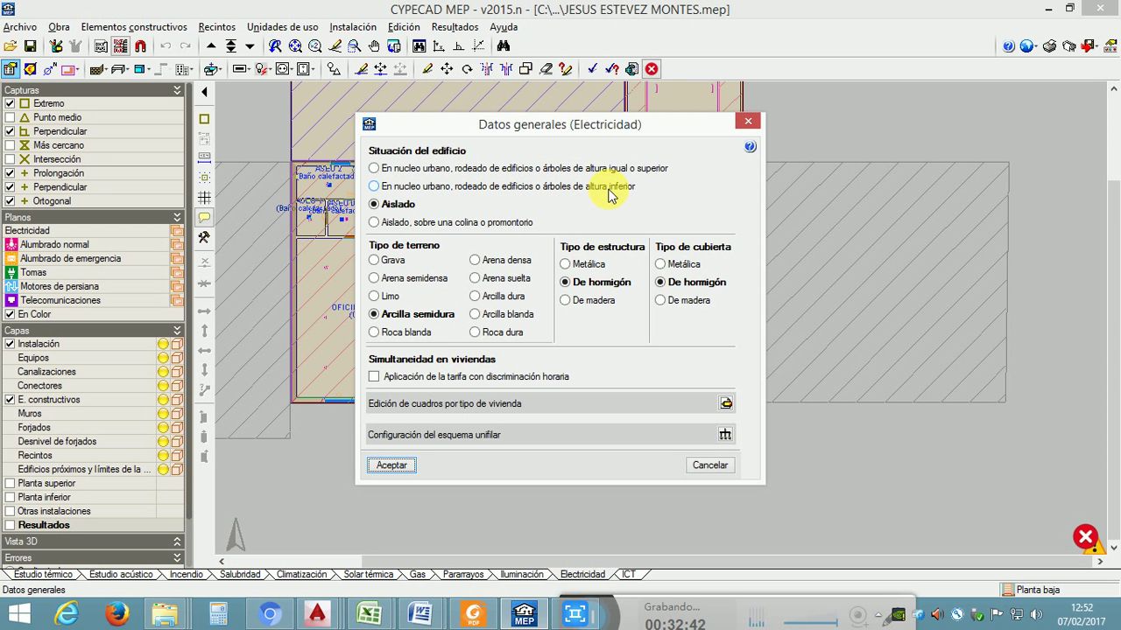
{"action": "left_click", "coordinate": [379, 168]}
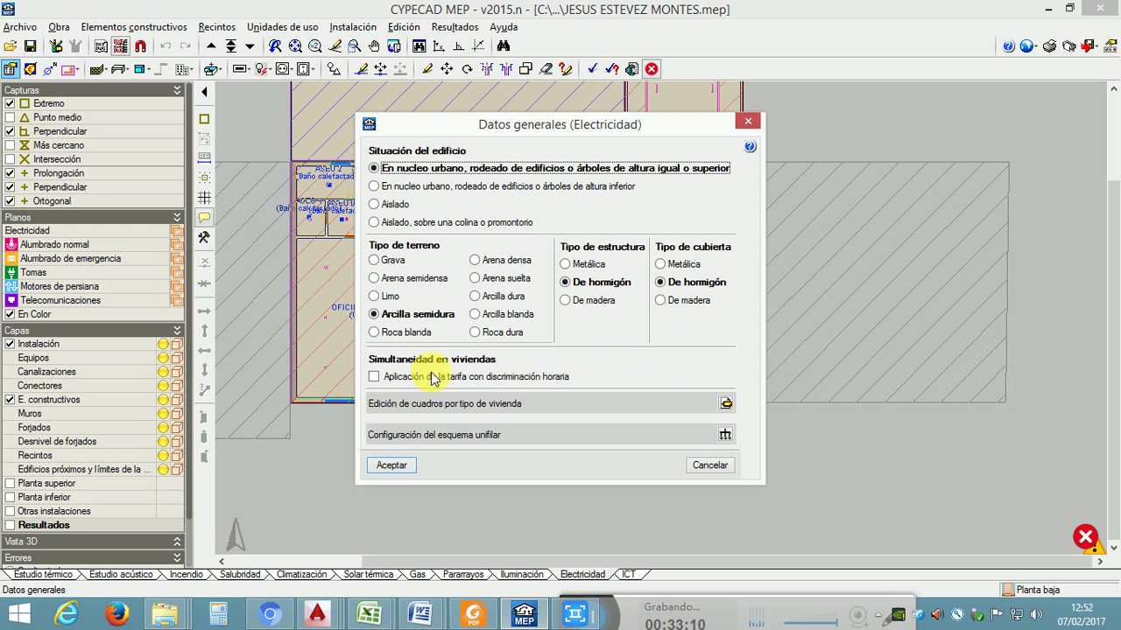
{"action": "left_click", "coordinate": [375, 377]}
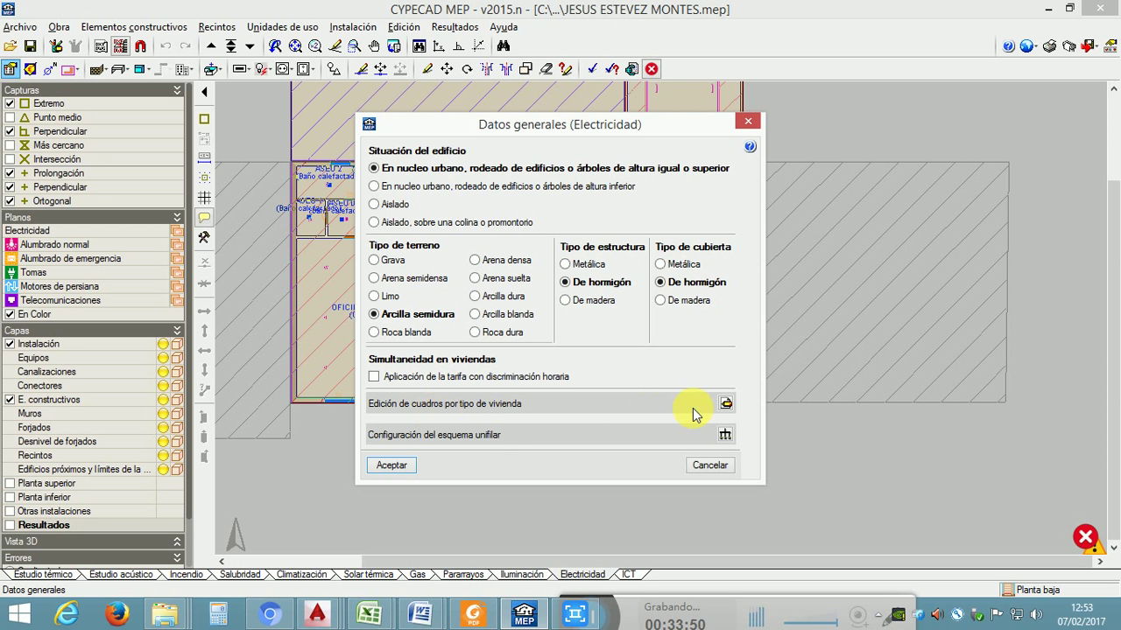
Step: Review the electrical panel options for dwelling types Tipo A and Tipo B, and close the general data without accepting changes
{"action": "left_click", "coordinate": [724, 405]}
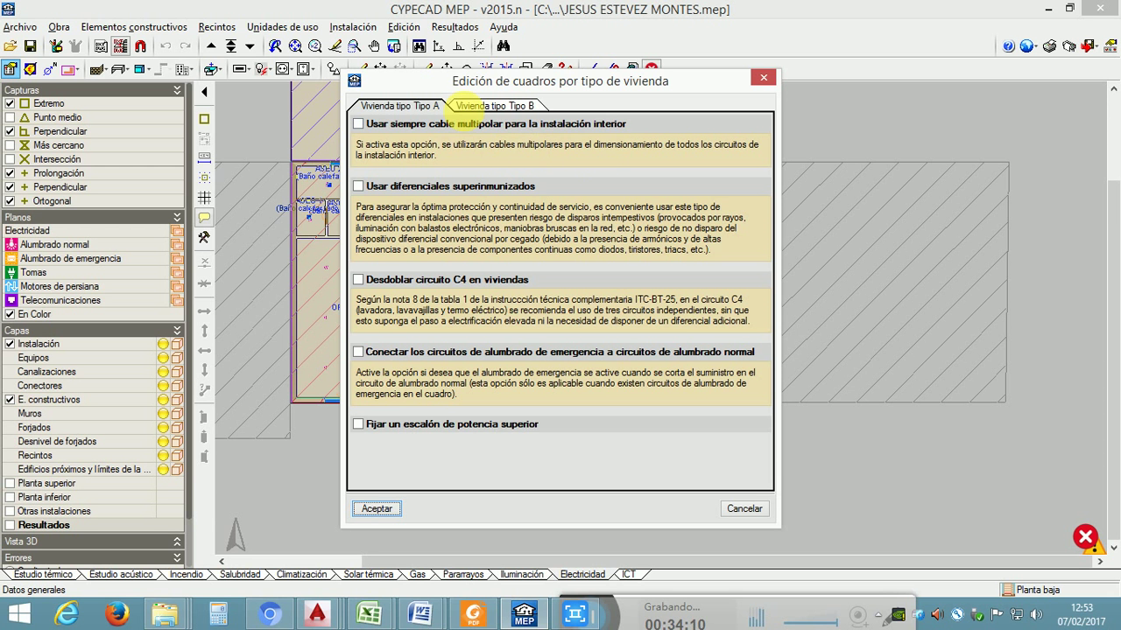
{"action": "left_click", "coordinate": [466, 107]}
{"action": "left_click", "coordinate": [423, 107]}
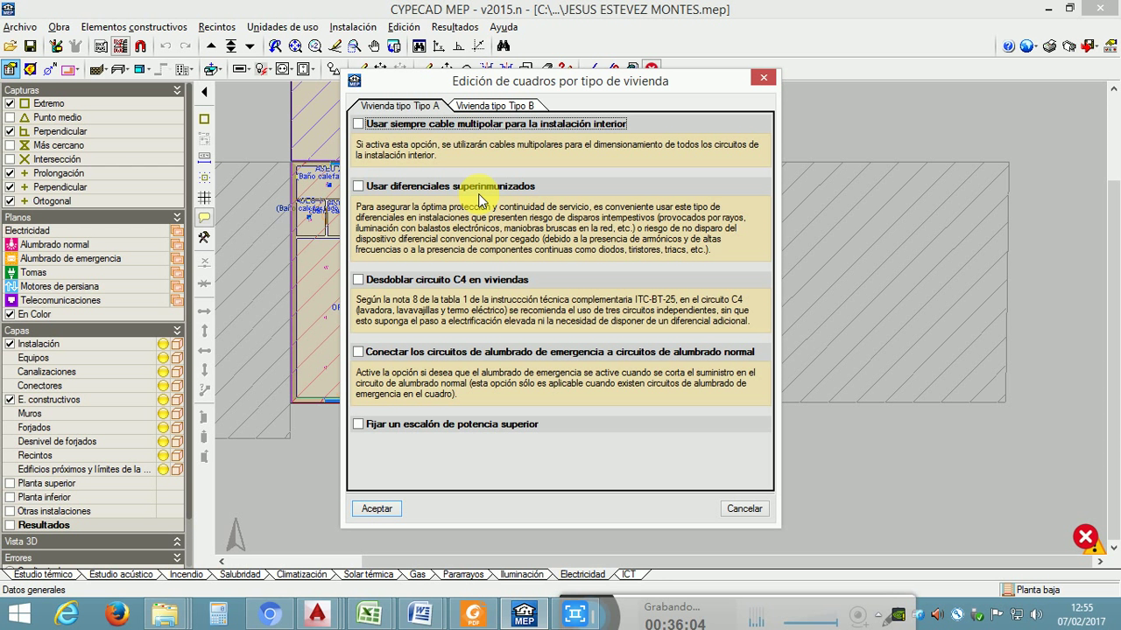
{"action": "left_click", "coordinate": [744, 509]}
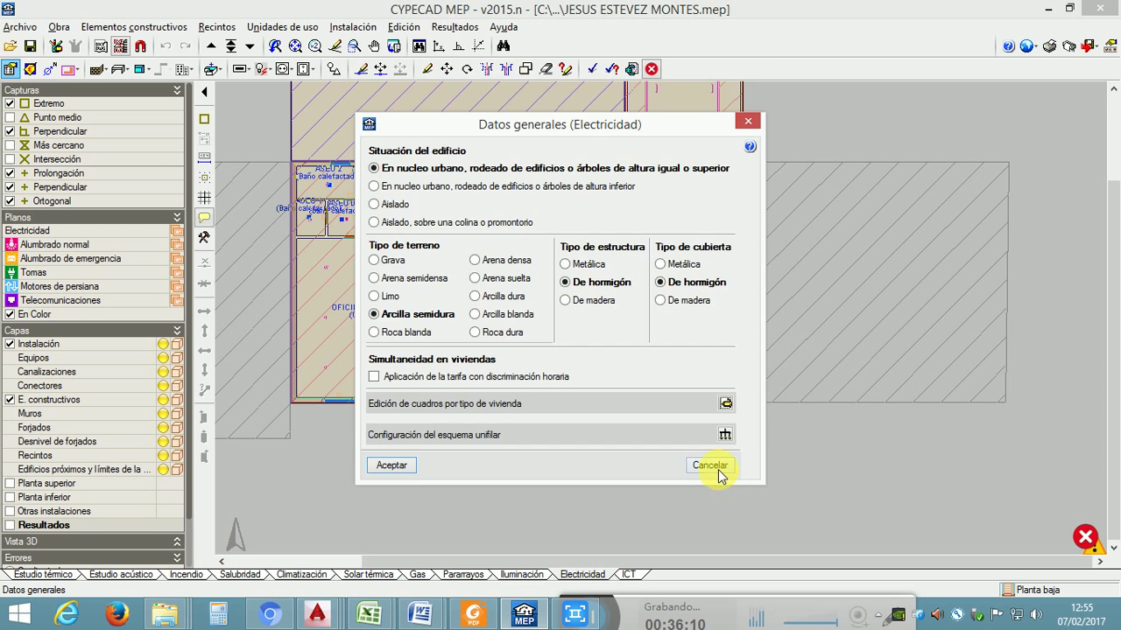
{"action": "left_click", "coordinate": [708, 463]}
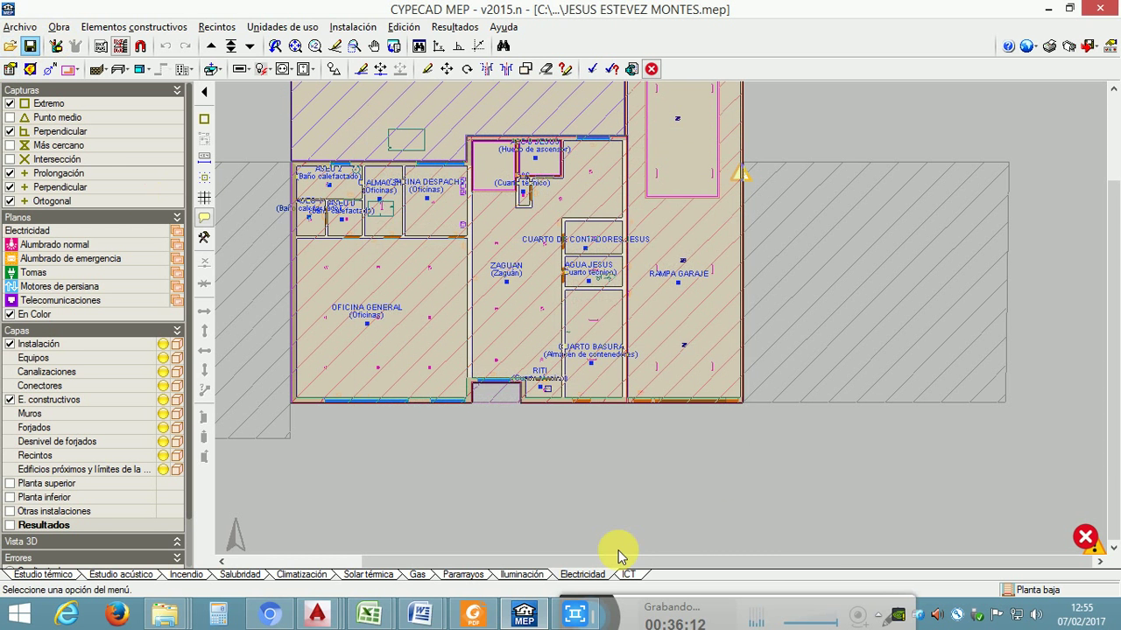
{"action": "left_click", "coordinate": [878, 616]}
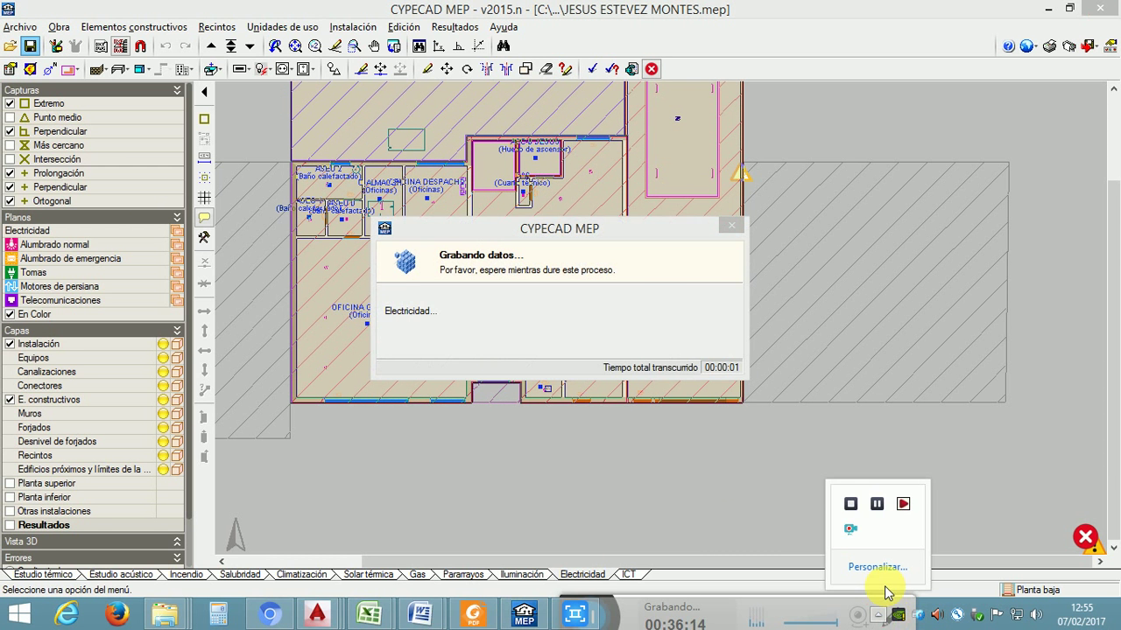